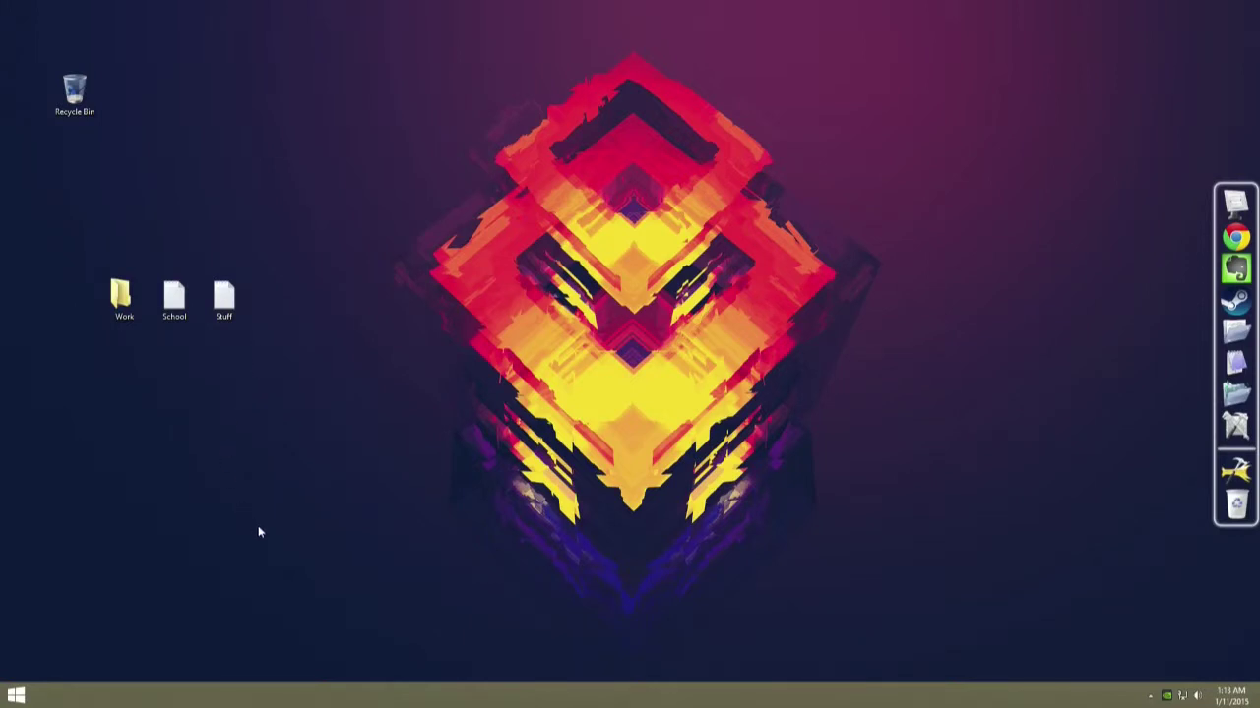
Delete the Stuff file from the desktop, and open the Recycle Bin in a smaller window beside the desktop items
{"action": "left_click", "coordinate": [232, 309]}
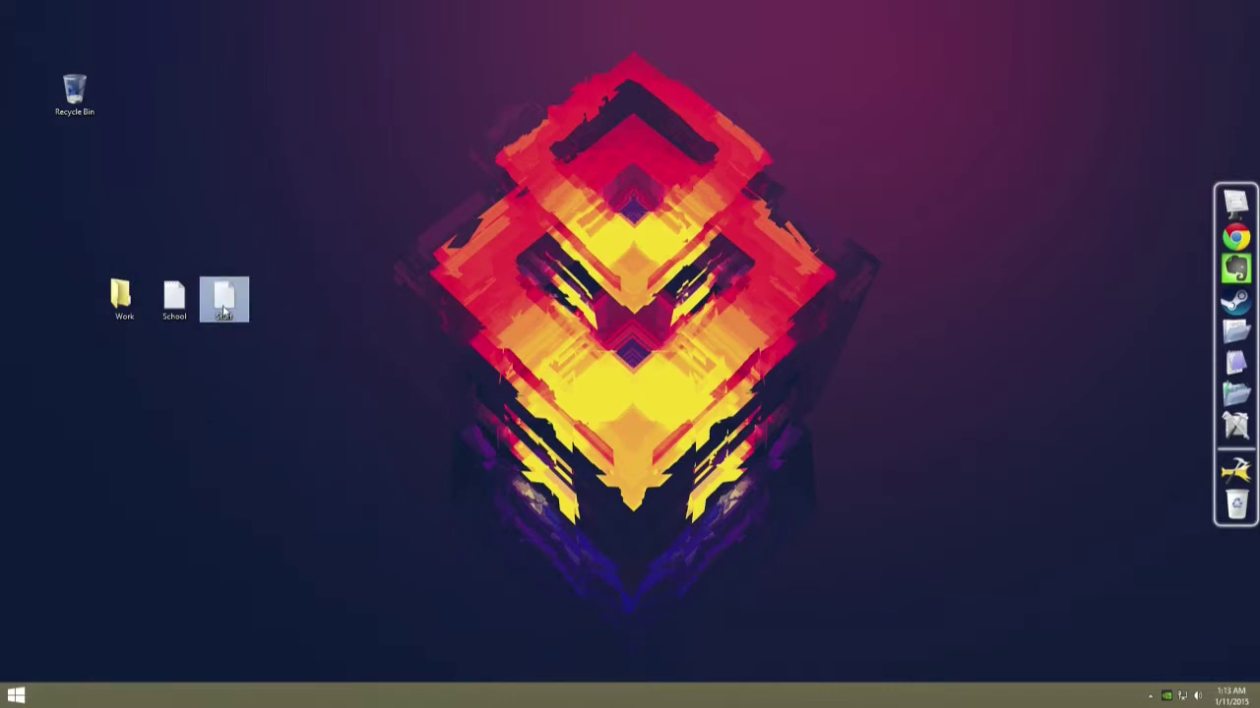
{"action": "key", "text": "Delete"}
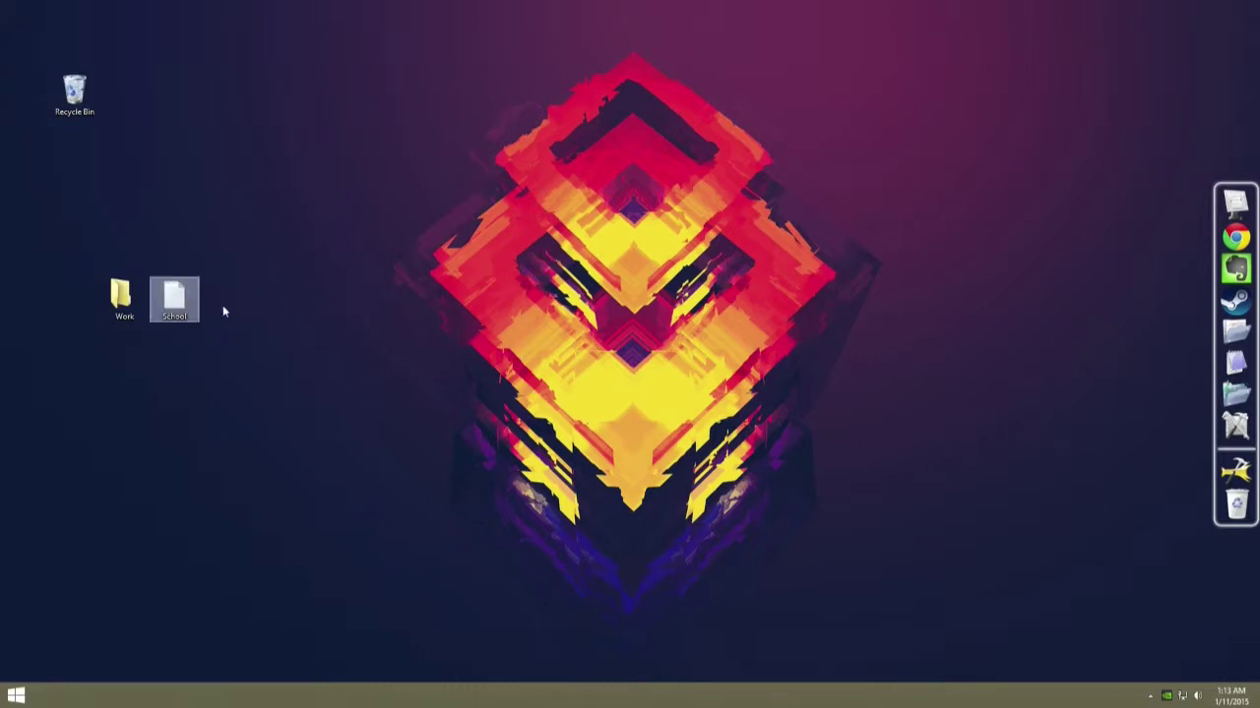
{"action": "left_click", "coordinate": [223, 311]}
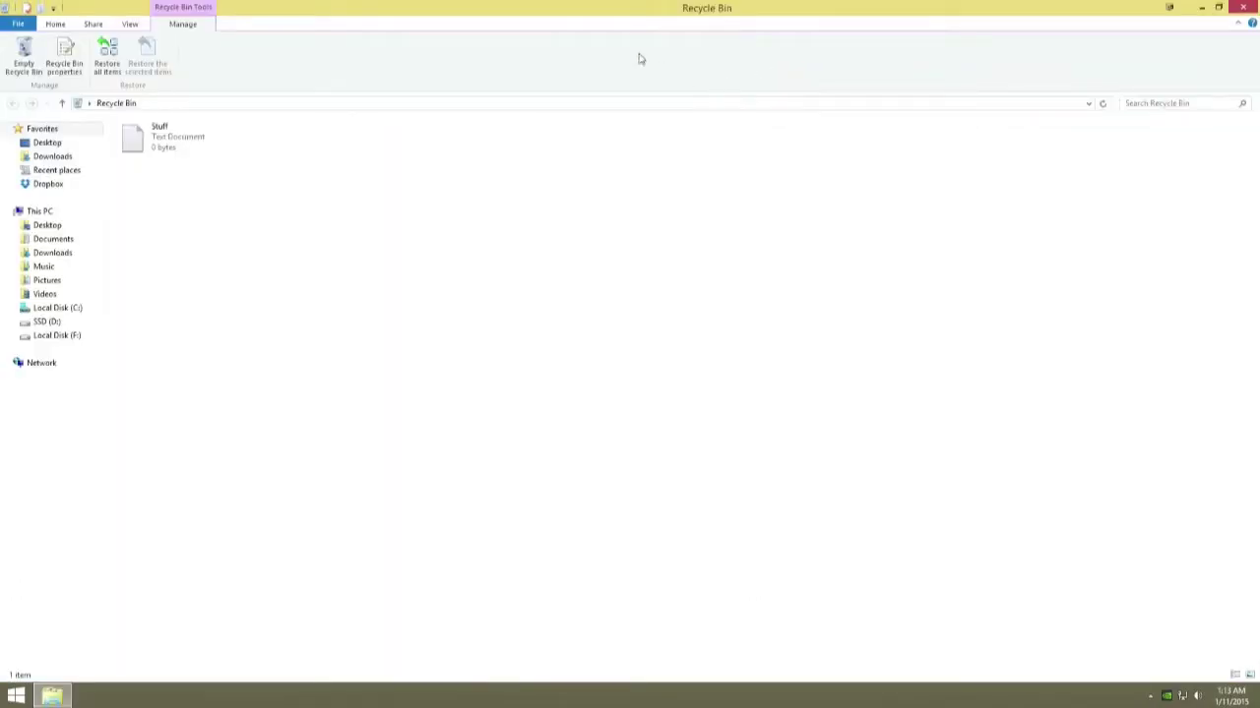
{"action": "left_click_drag", "start_coordinate": [574, 7], "coordinate": [666, 38]}
{"action": "left_click", "coordinate": [374, 201]}
Delete the School file and the Work folder from the desktop, and close the Recycle Bin window
{"action": "left_click", "coordinate": [194, 302]}
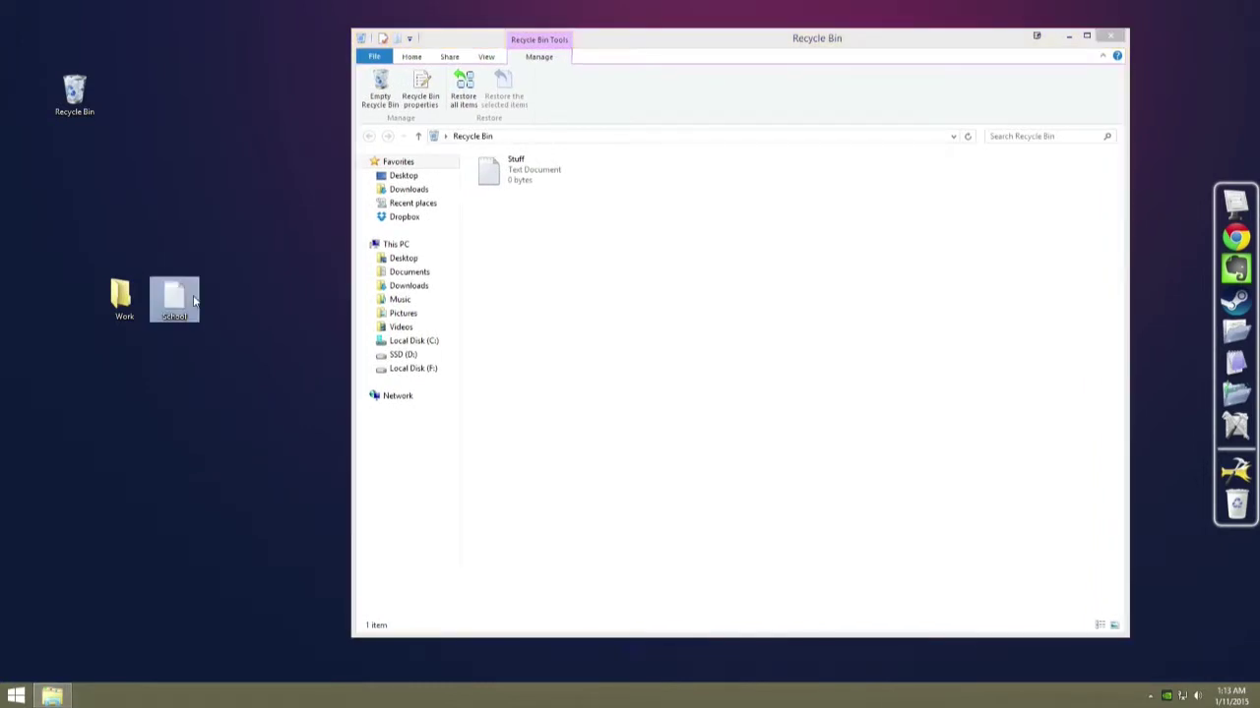
{"action": "key", "text": "Delete"}
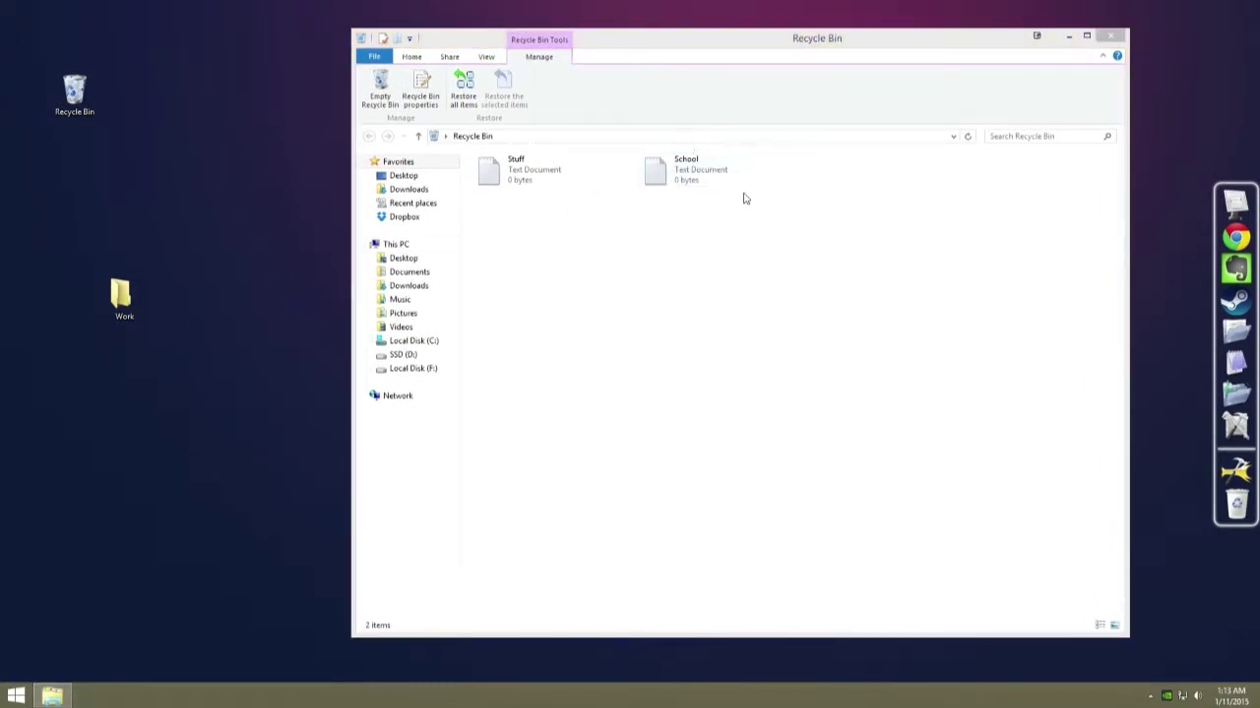
{"action": "left_click", "coordinate": [120, 297]}
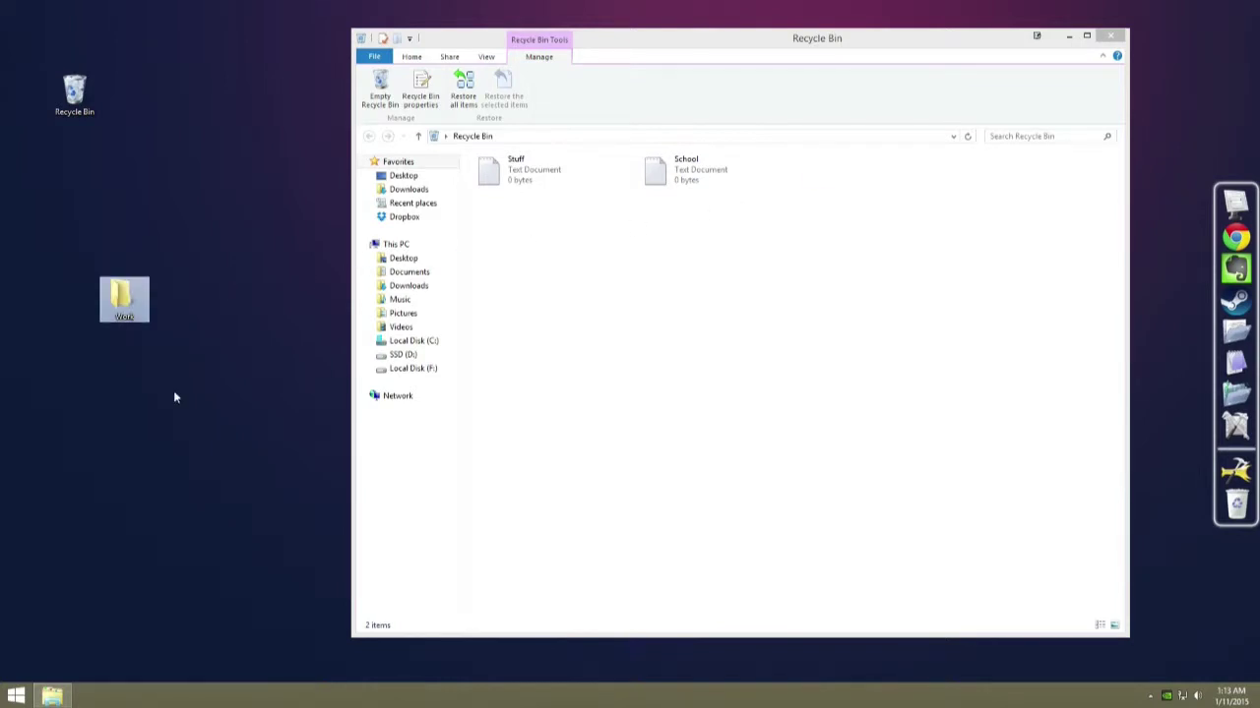
{"action": "key", "text": "Delete"}
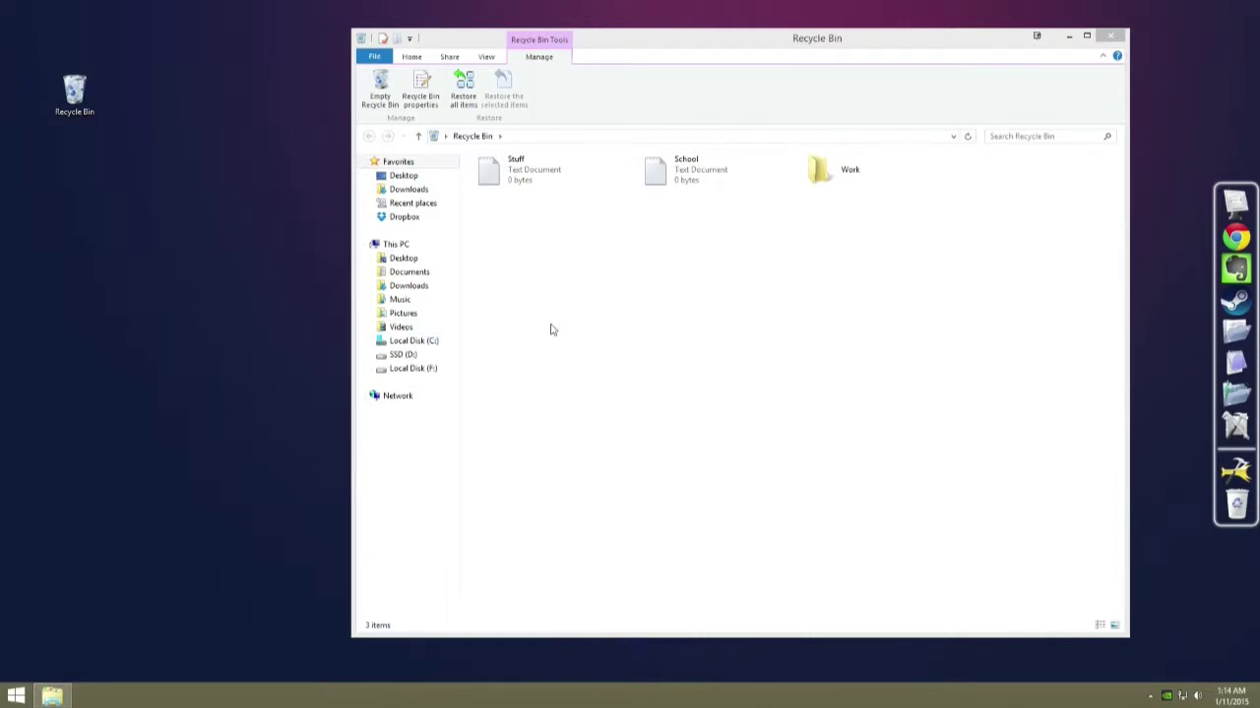
{"action": "left_click", "coordinate": [1111, 36]}
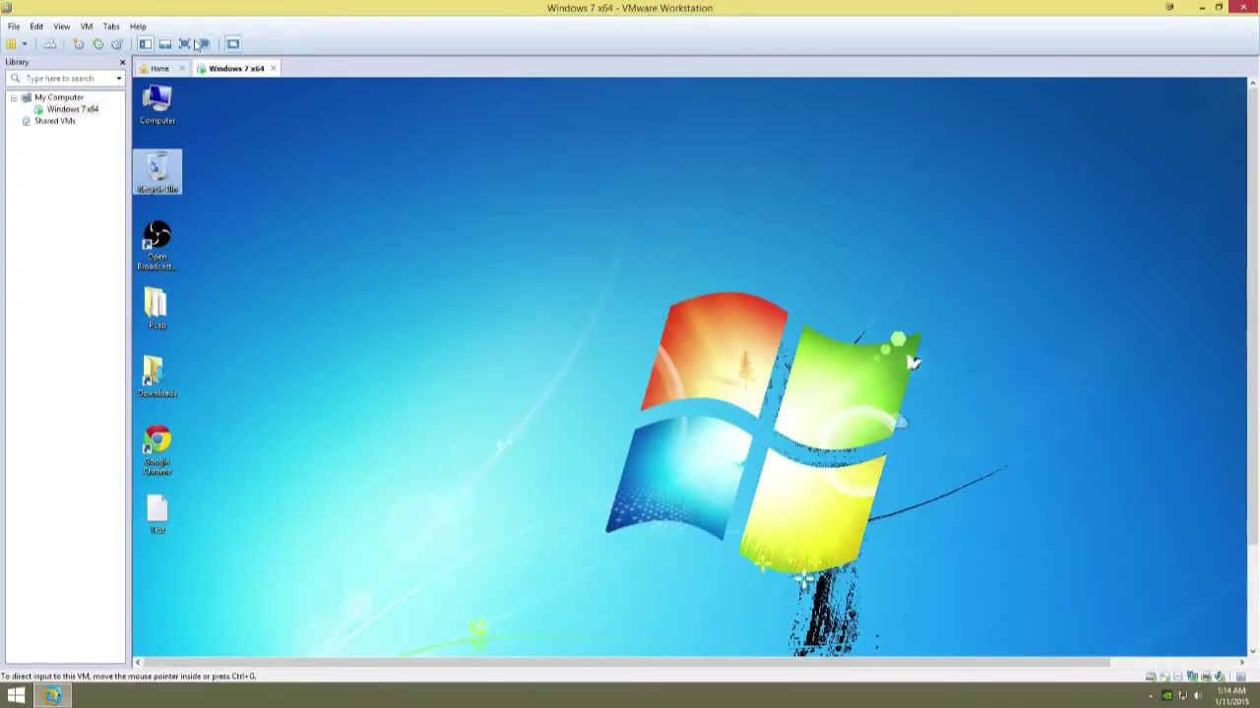
Show the Windows 7 virtual machine full screen and turn off the delete confirmation dialog in its Recycle Bin properties
{"action": "left_click", "coordinate": [197, 44]}
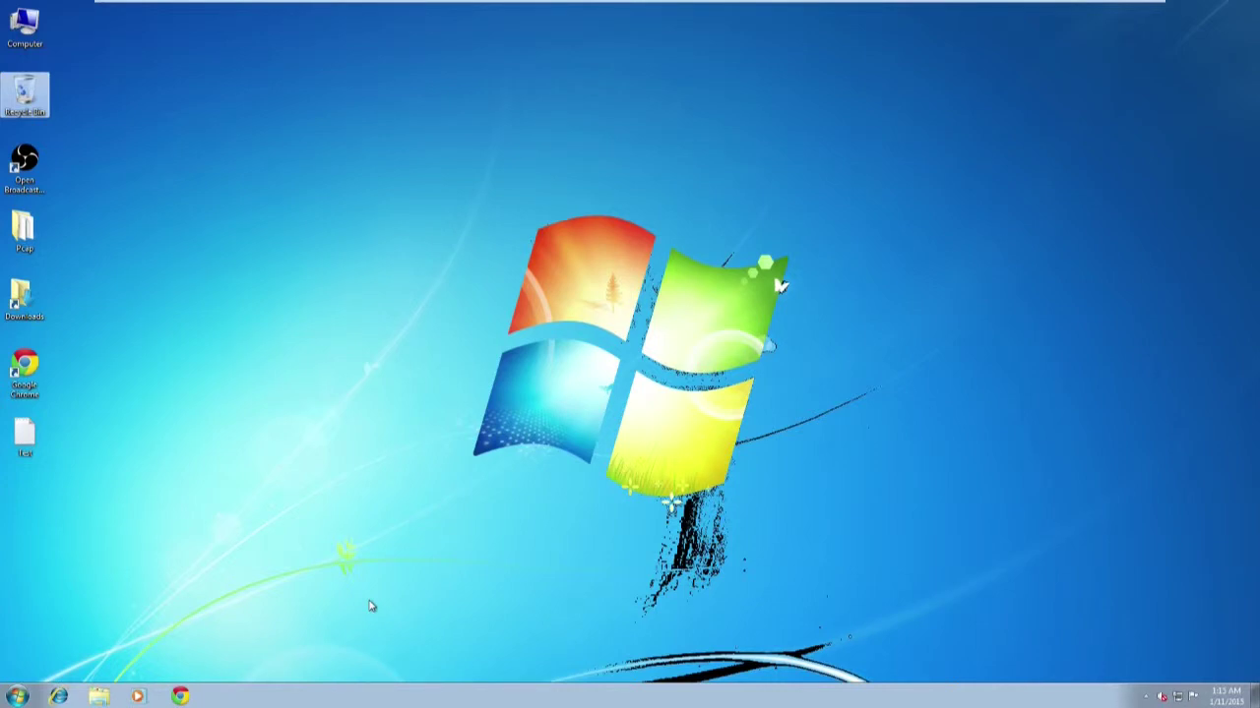
{"action": "right_click", "coordinate": [33, 84]}
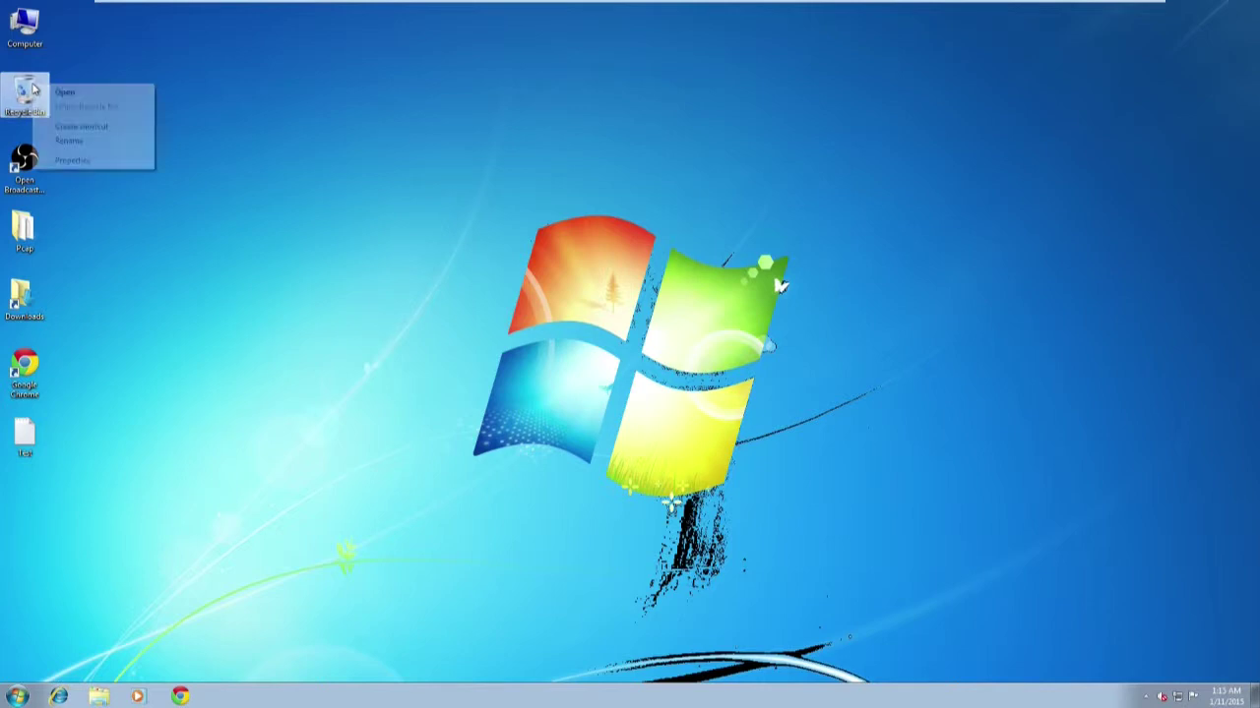
{"action": "left_click", "coordinate": [93, 162]}
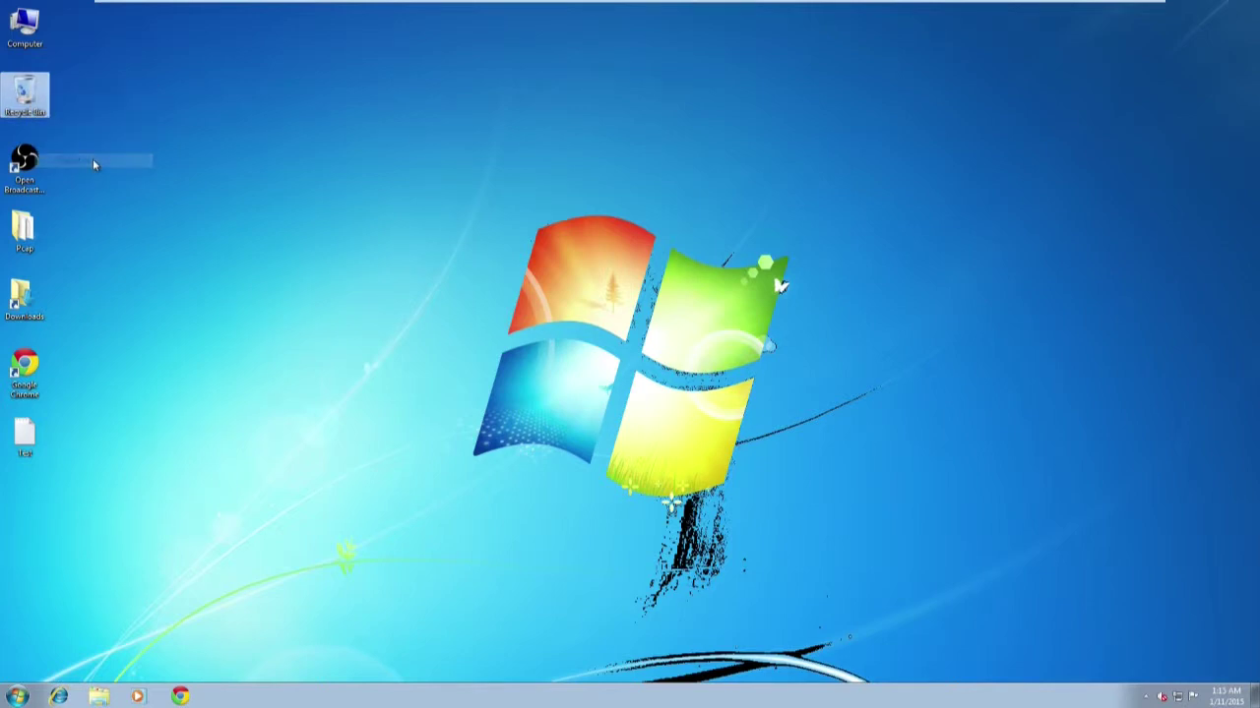
{"action": "left_click_drag", "start_coordinate": [149, 95], "coordinate": [319, 180]}
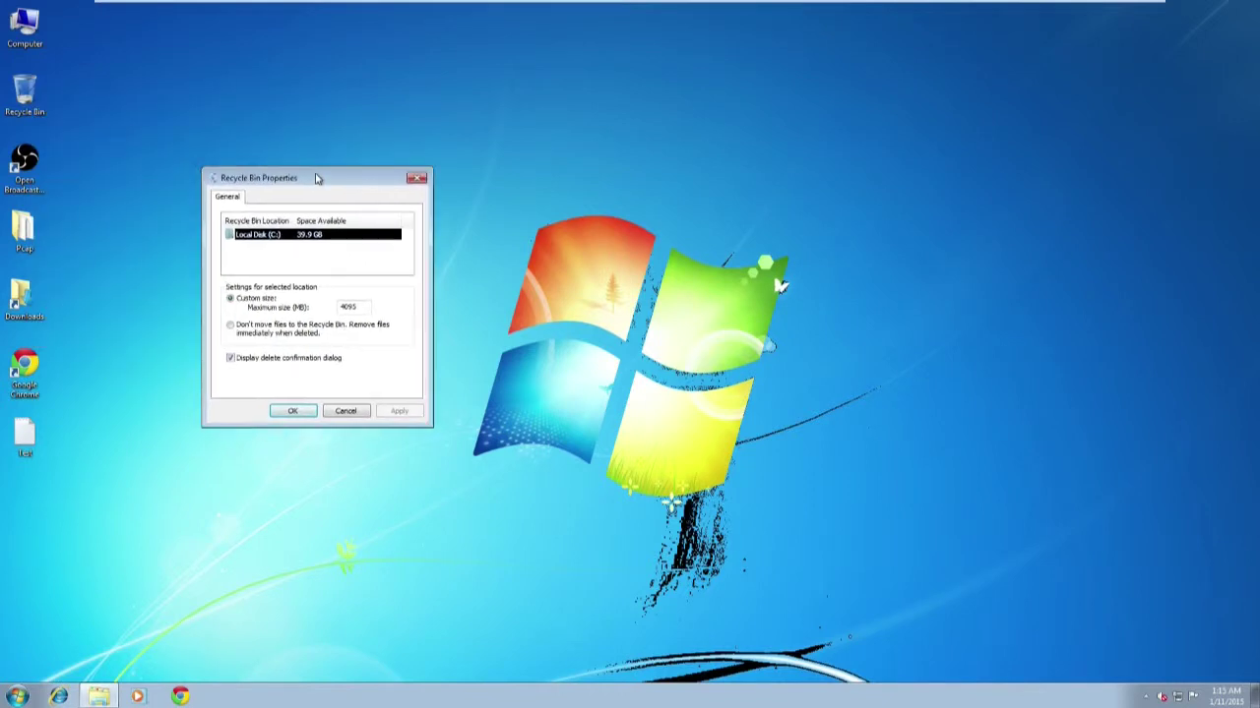
{"action": "left_click", "coordinate": [236, 360]}
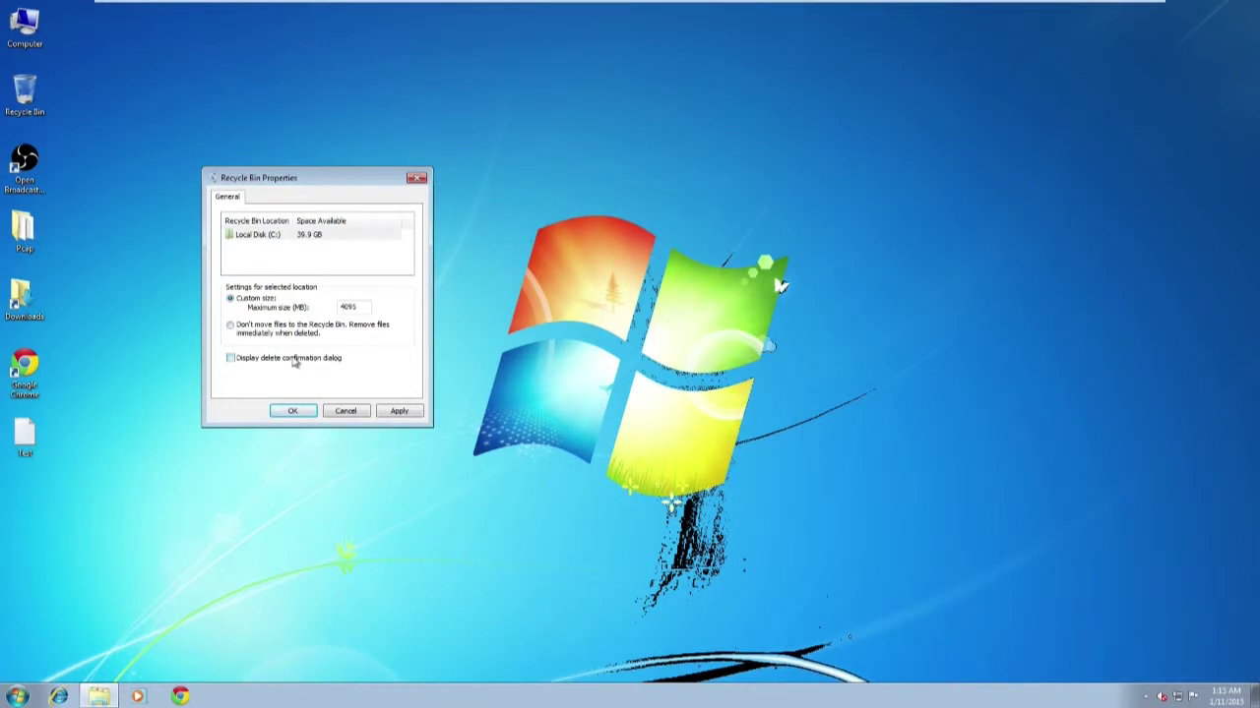
{"action": "left_click", "coordinate": [400, 413]}
{"action": "left_click", "coordinate": [296, 413]}
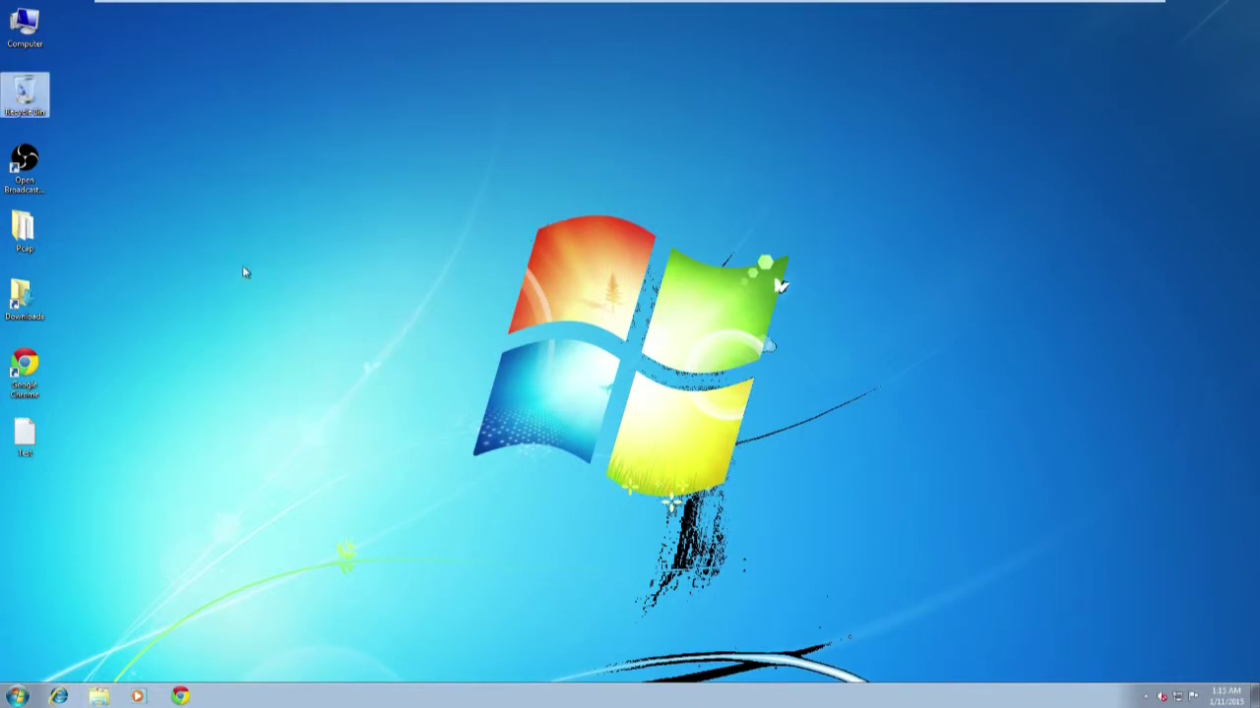
Delete the Test file from the Windows 7 desktop and check the Recycle Bin's contents
{"action": "left_click", "coordinate": [27, 435]}
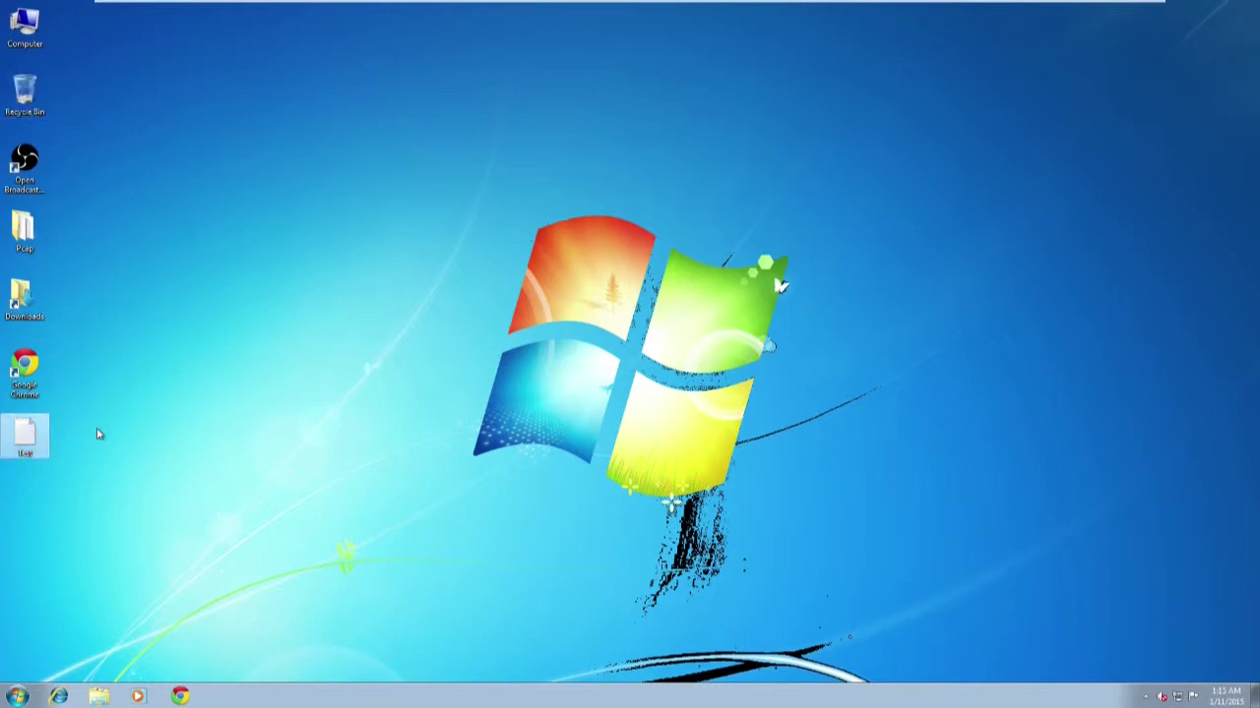
{"action": "key", "text": "Delete"}
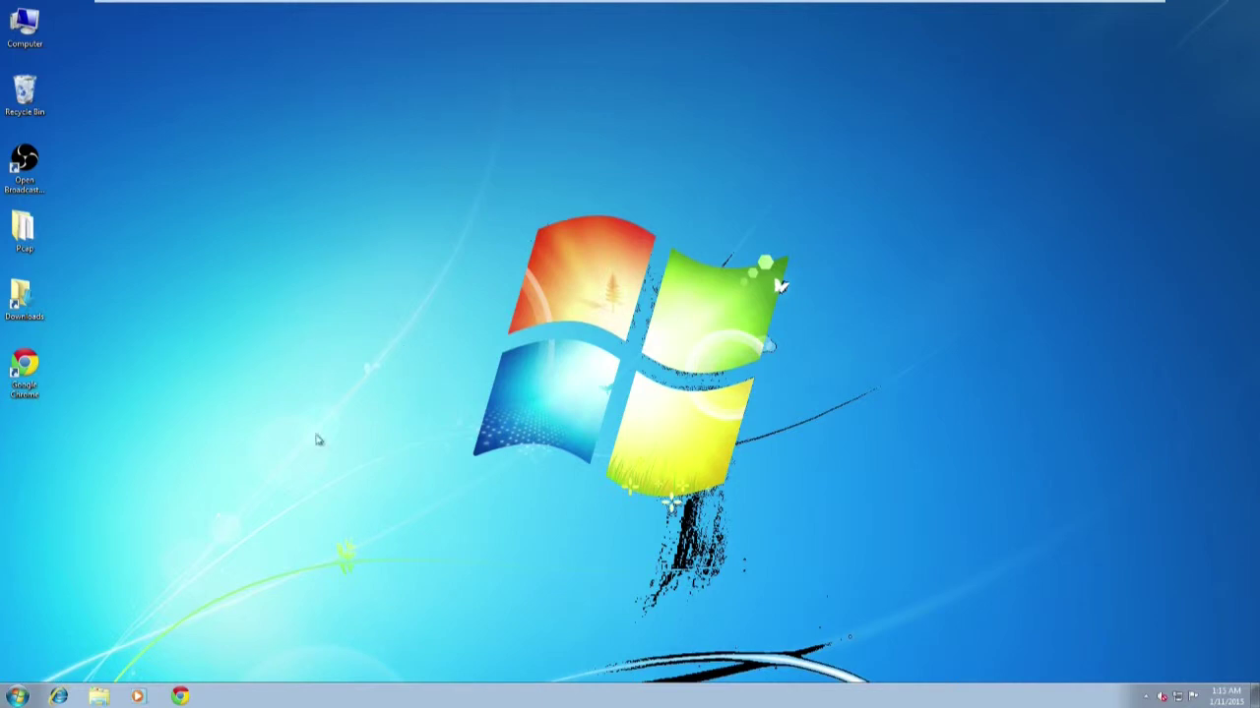
{"action": "double_click", "coordinate": [25, 93]}
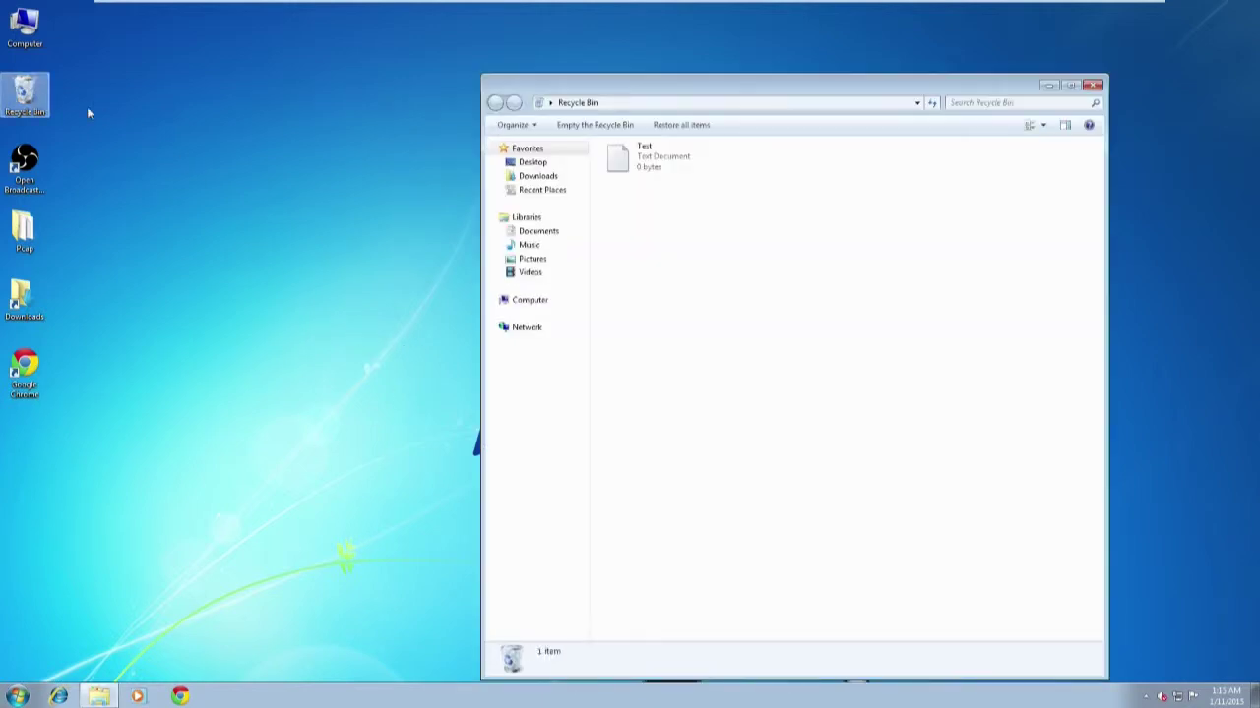
{"action": "left_click", "coordinate": [1092, 85]}
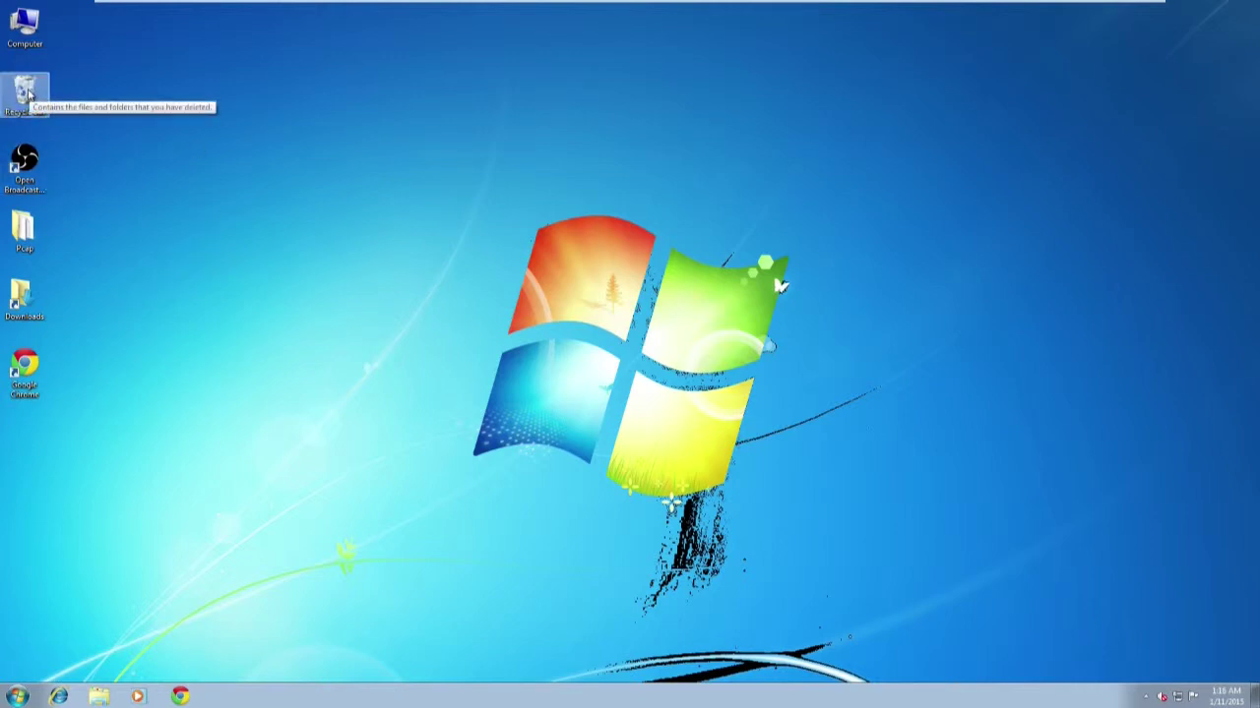
Search for "icons" to reach the desktop icon settings, and turn the Recycle Bin icon off and on again
{"action": "left_click", "coordinate": [20, 696]}
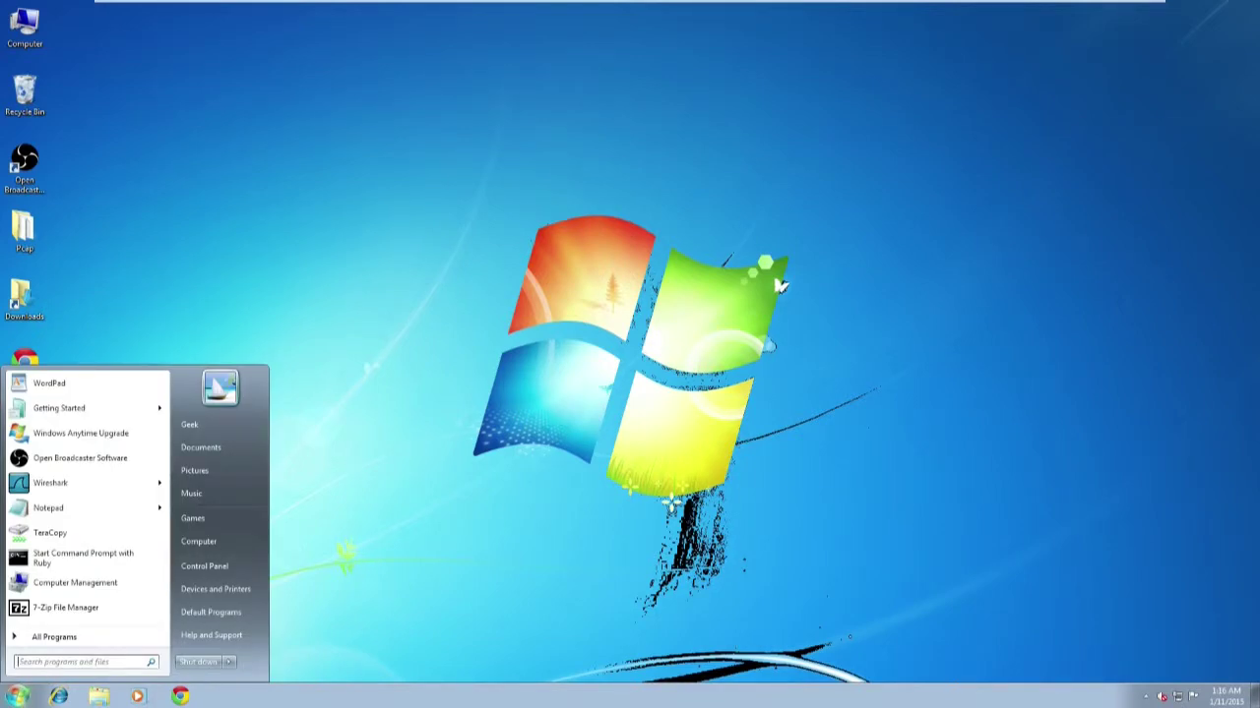
{"action": "type", "text": "icons"}
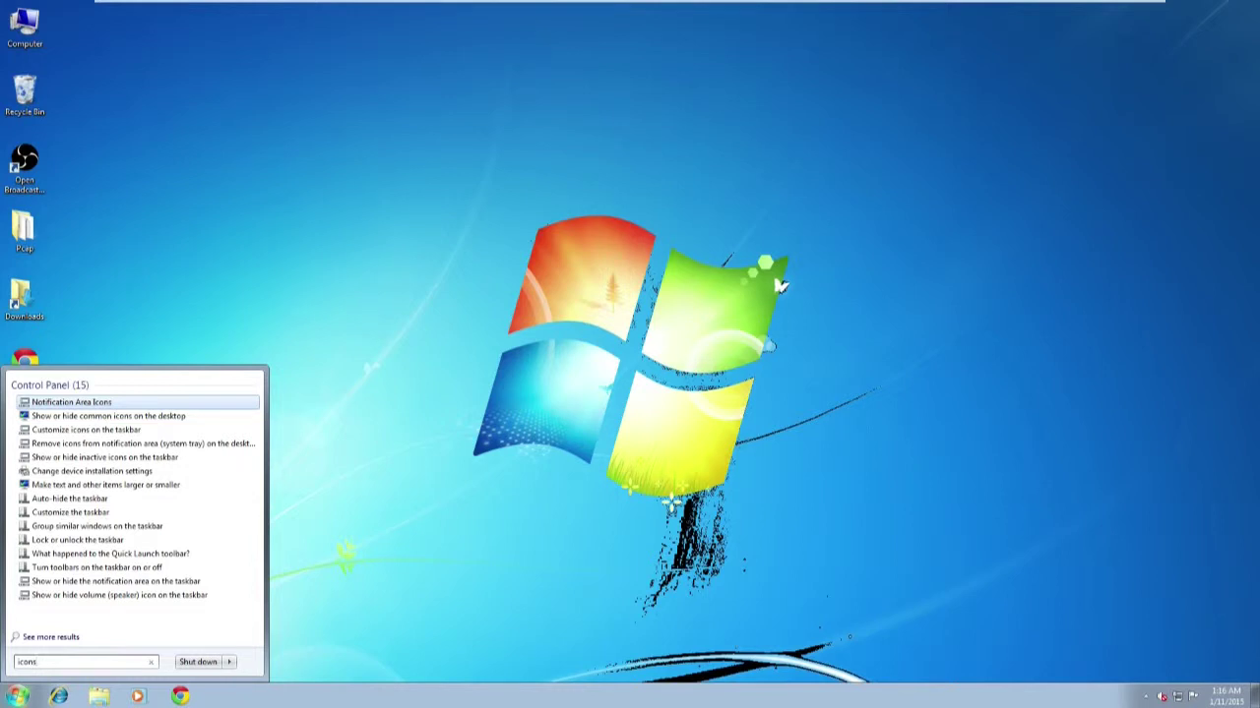
{"action": "left_click", "coordinate": [95, 417]}
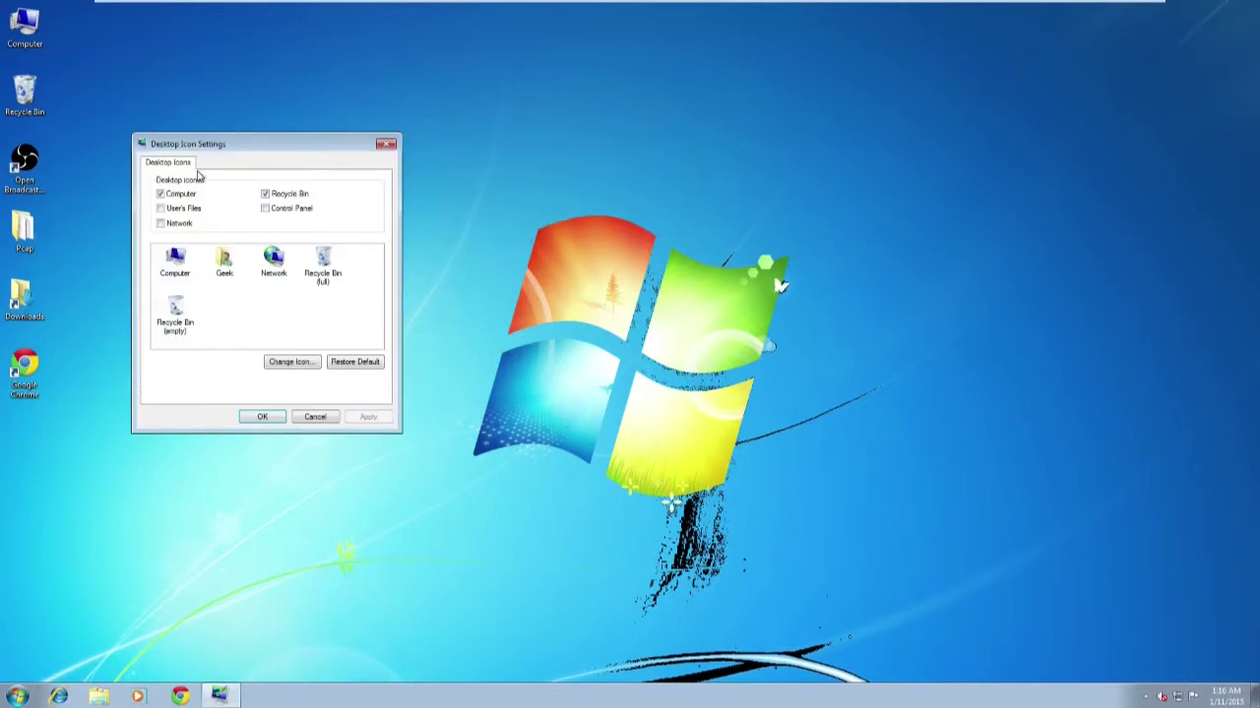
{"action": "left_click", "coordinate": [277, 198]}
{"action": "left_click", "coordinate": [366, 417]}
{"action": "left_click", "coordinate": [281, 196]}
{"action": "left_click", "coordinate": [370, 417]}
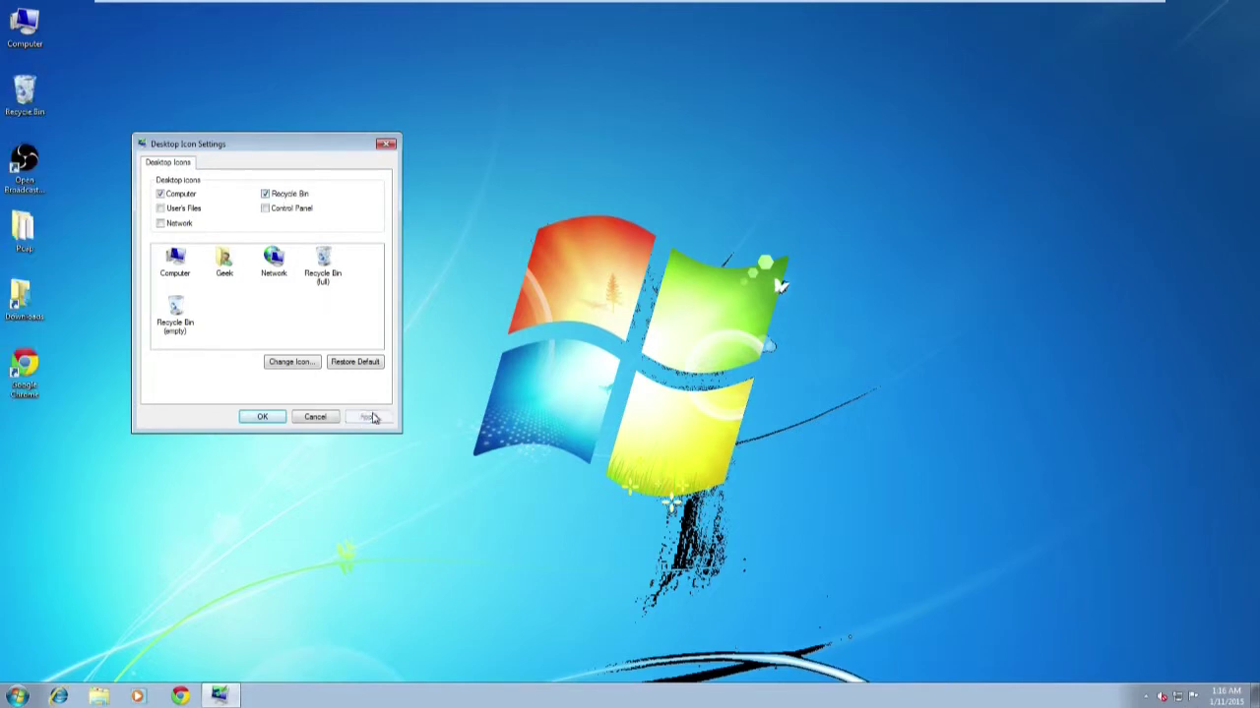
{"action": "left_click", "coordinate": [262, 416]}
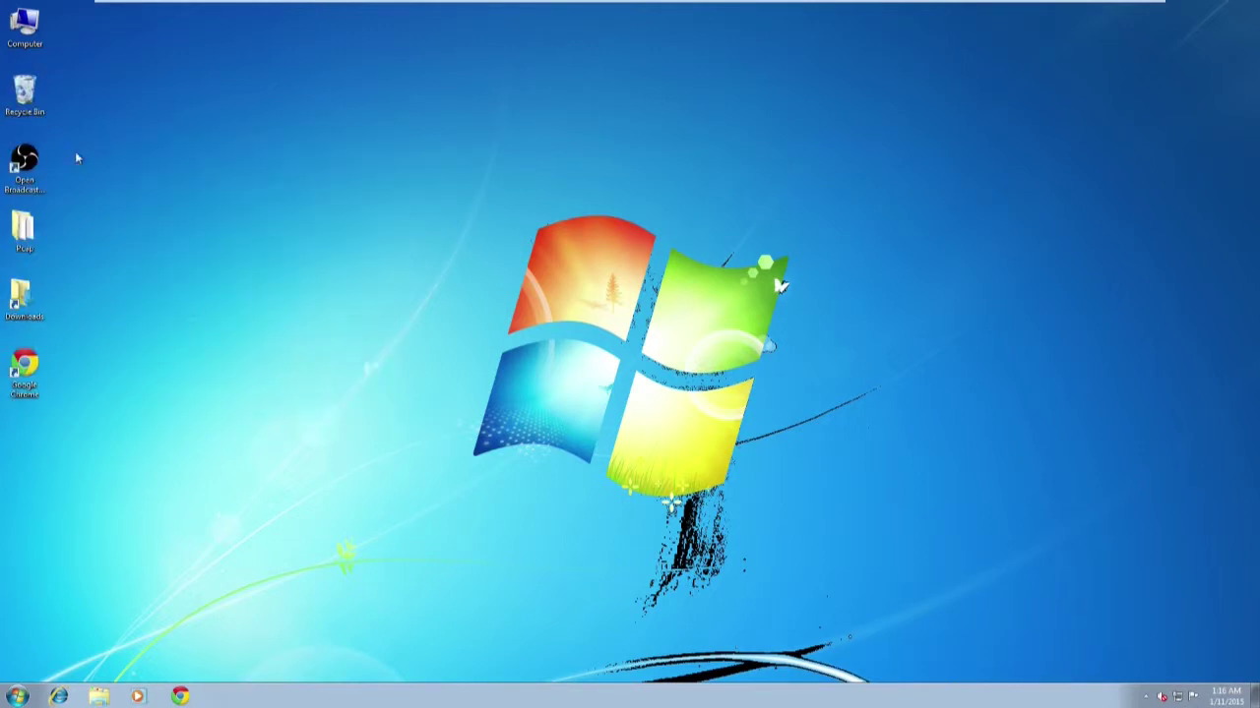
Review the delete confirmation setting in the Recycle Bin properties
{"action": "right_click", "coordinate": [31, 88]}
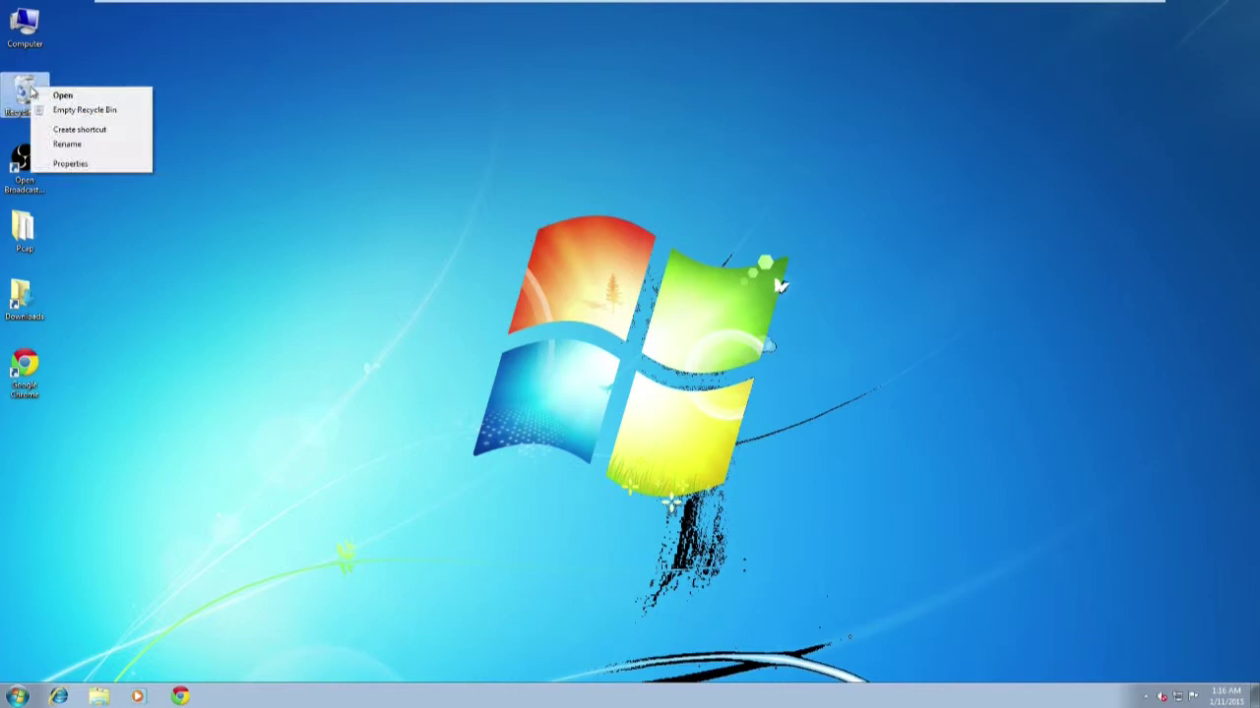
{"action": "left_click", "coordinate": [94, 163]}
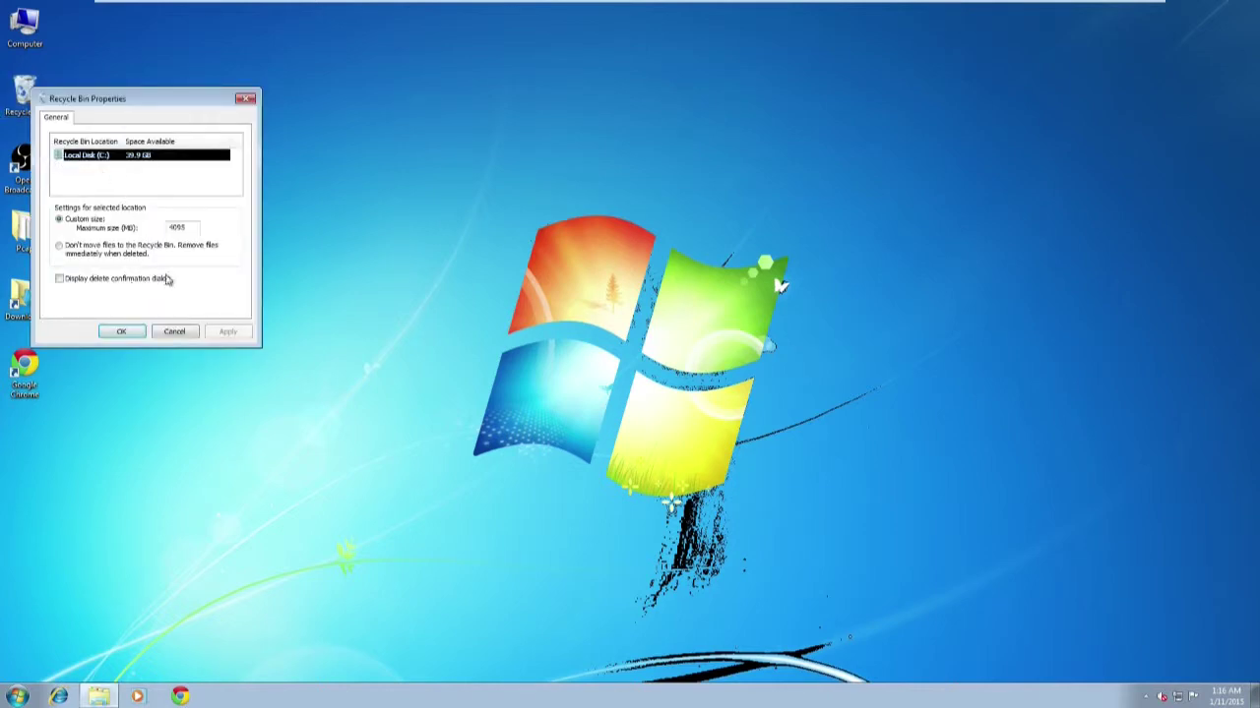
{"action": "left_click", "coordinate": [121, 332]}
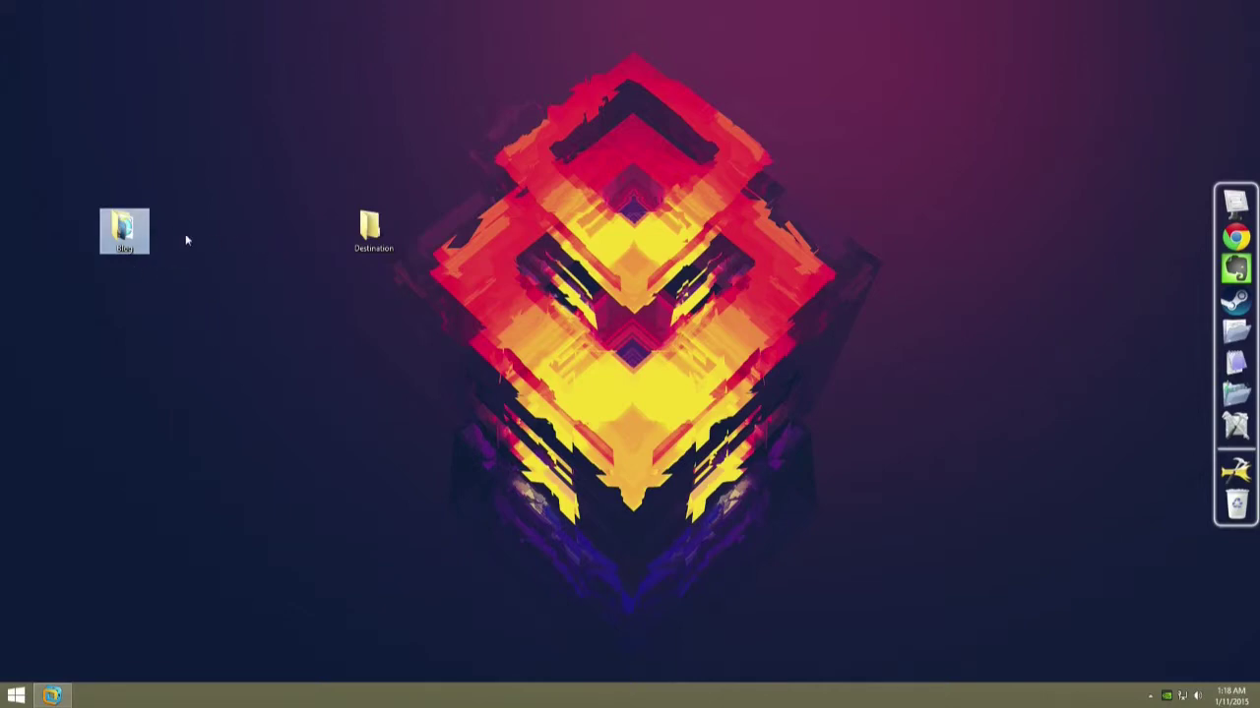
Switch to the host desktop and copy the Blog folder into the Destination folder
{"action": "double_click", "coordinate": [369, 228]}
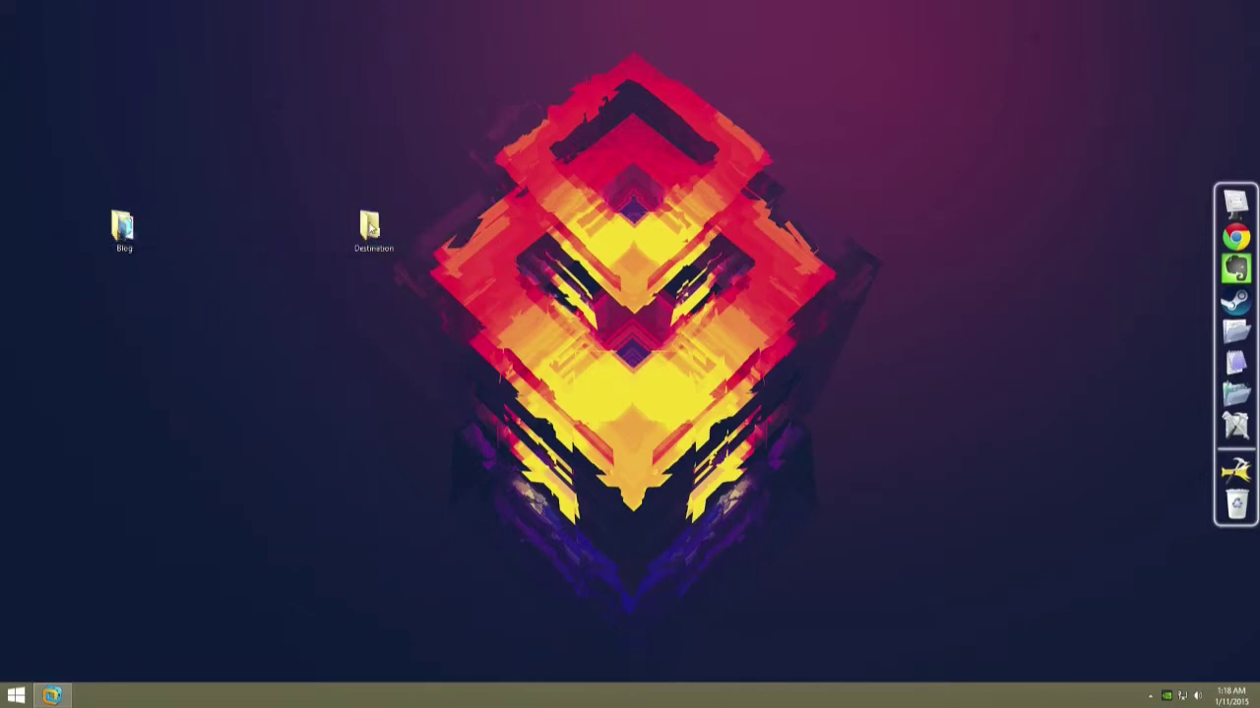
{"action": "left_click_drag", "start_coordinate": [525, 47], "coordinate": [595, 50]}
{"action": "left_click", "coordinate": [133, 242]}
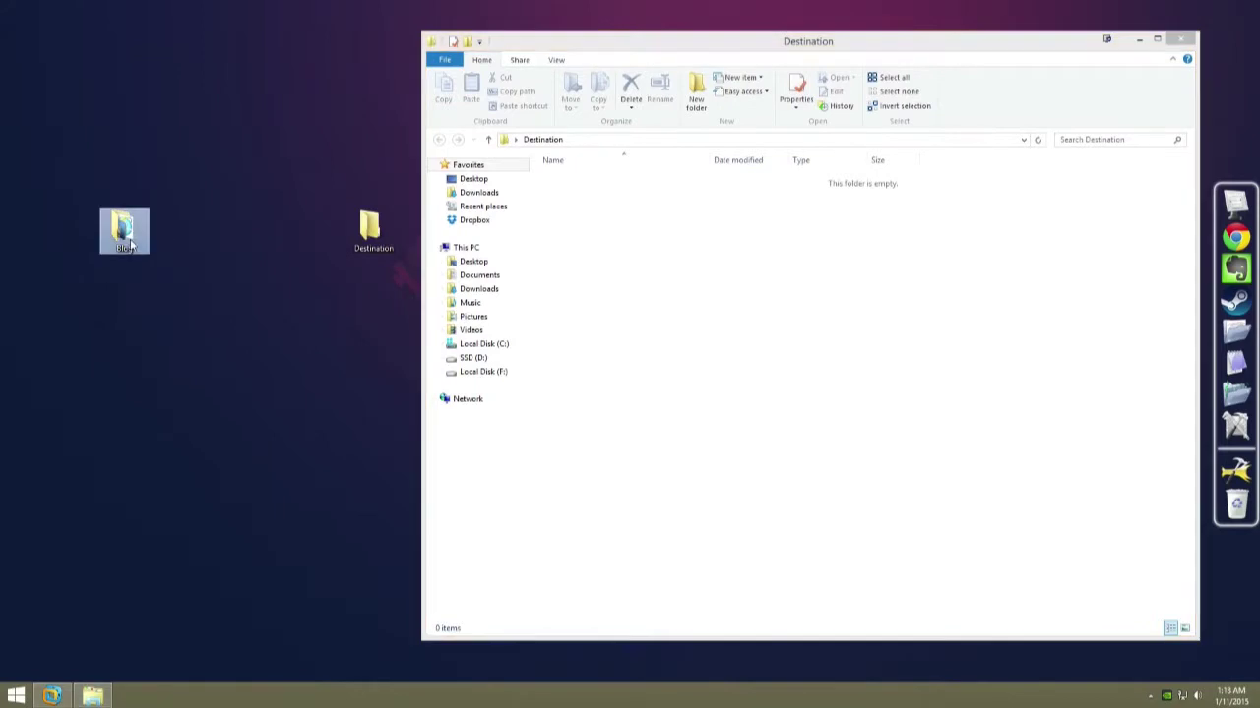
{"action": "key", "text": "ctrl+c"}
{"action": "right_click", "coordinate": [621, 233]}
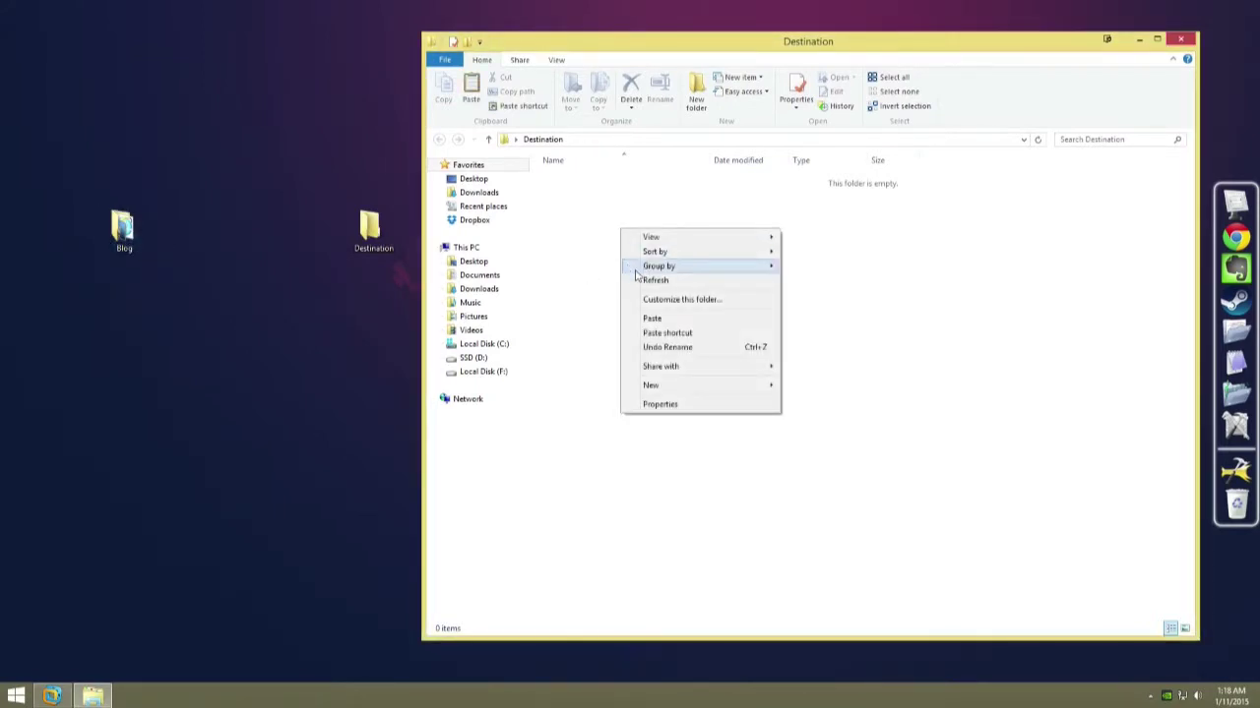
{"action": "left_click", "coordinate": [654, 320]}
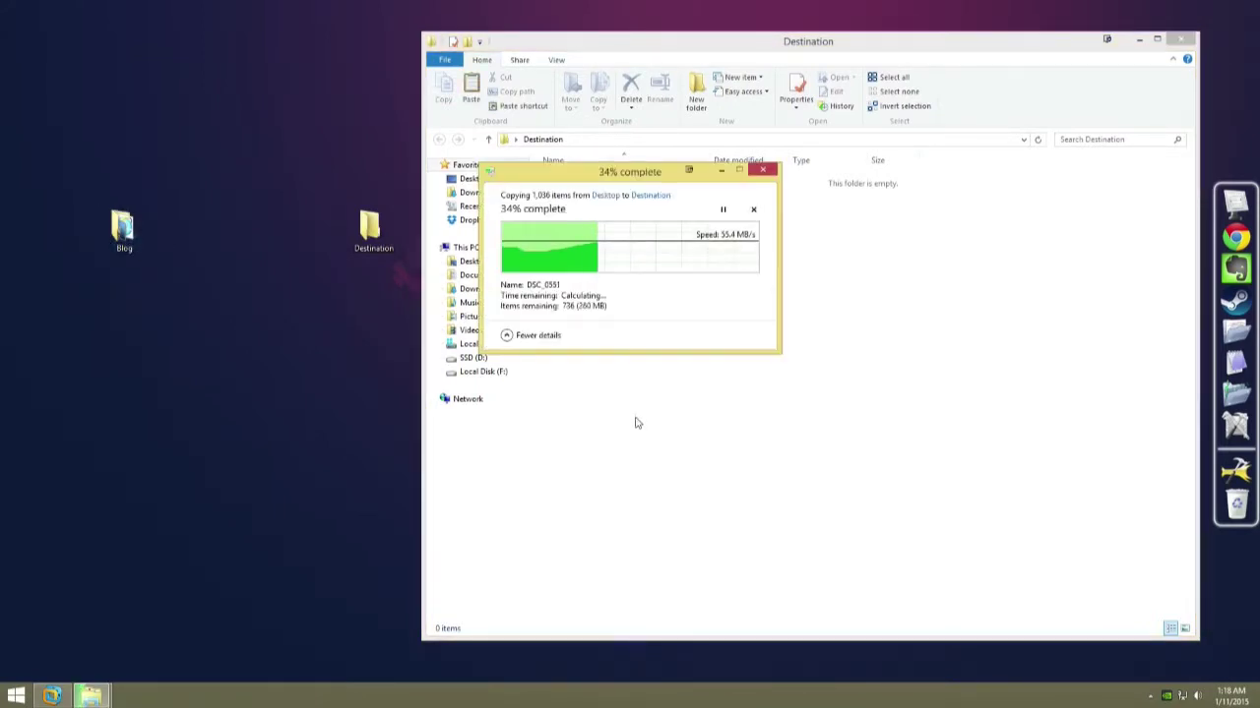
Pause the running copy, collapse and expand its details, and resume it
{"action": "left_click", "coordinate": [723, 210]}
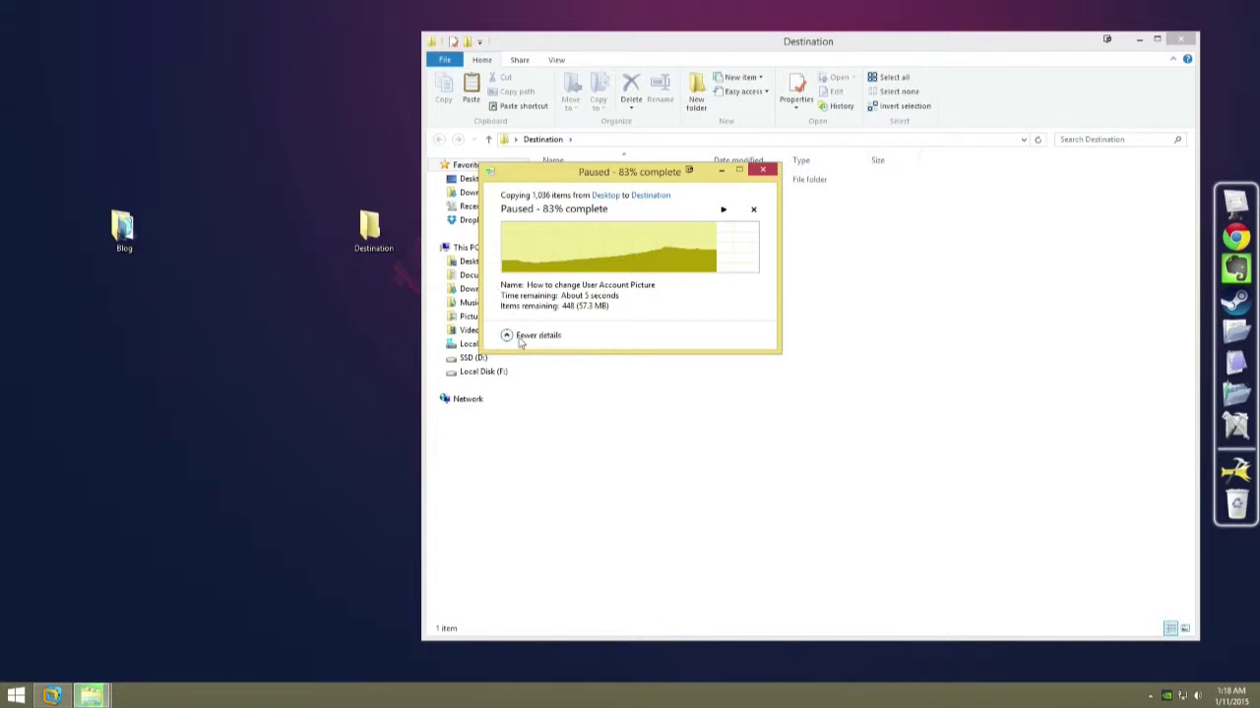
{"action": "left_click", "coordinate": [521, 336]}
{"action": "left_click", "coordinate": [522, 260]}
{"action": "left_click", "coordinate": [723, 210]}
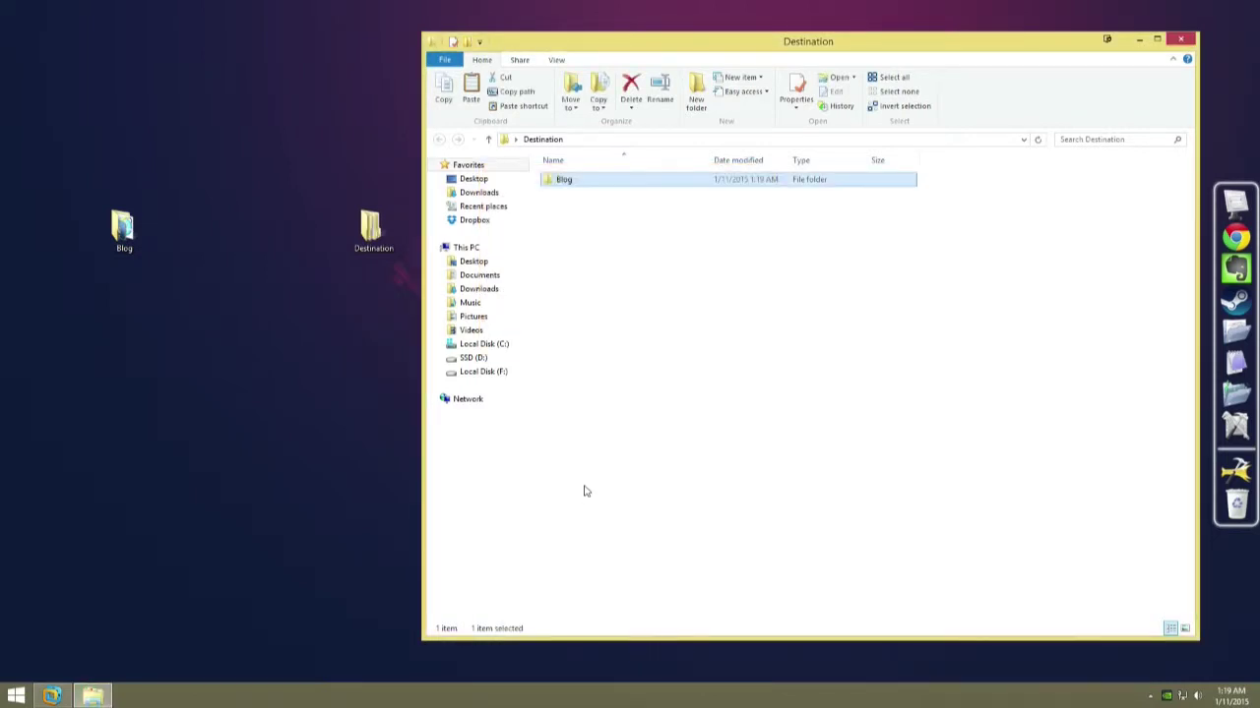
{"action": "left_click", "coordinate": [614, 341]}
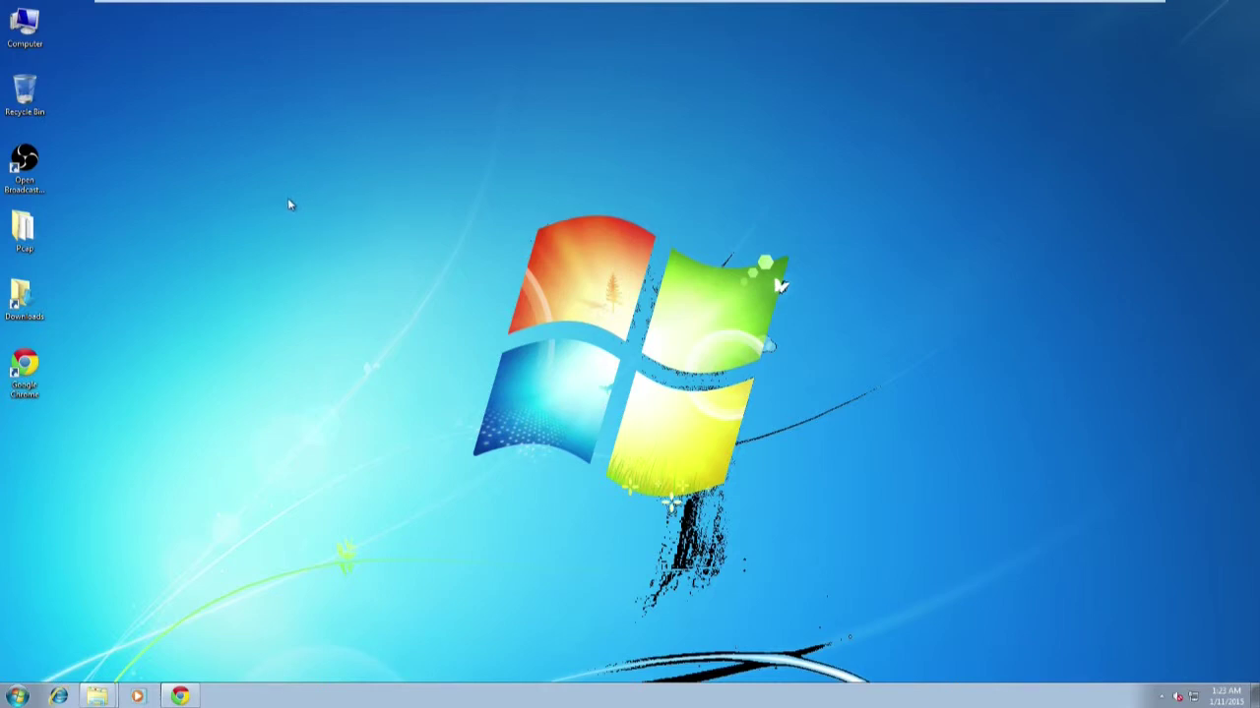
Switch to Google Chrome, maximize its window and search the web for "teracopy"
{"action": "left_click", "coordinate": [181, 697]}
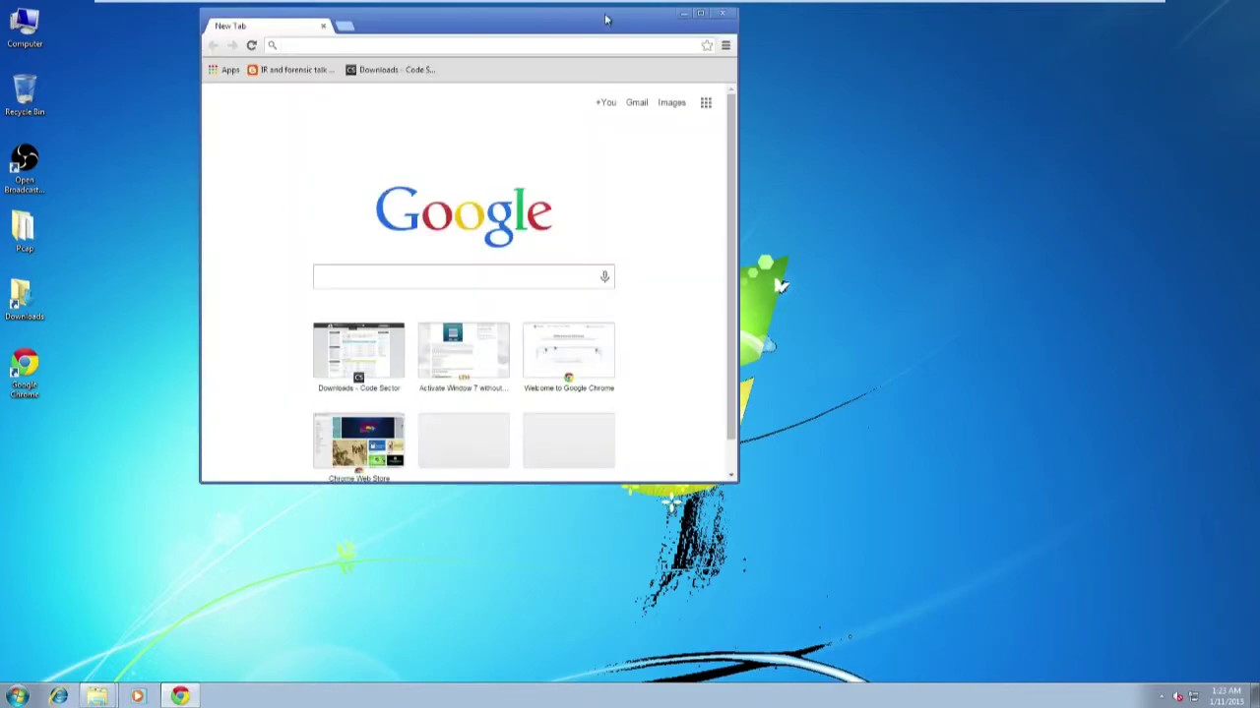
{"action": "left_click", "coordinate": [700, 13]}
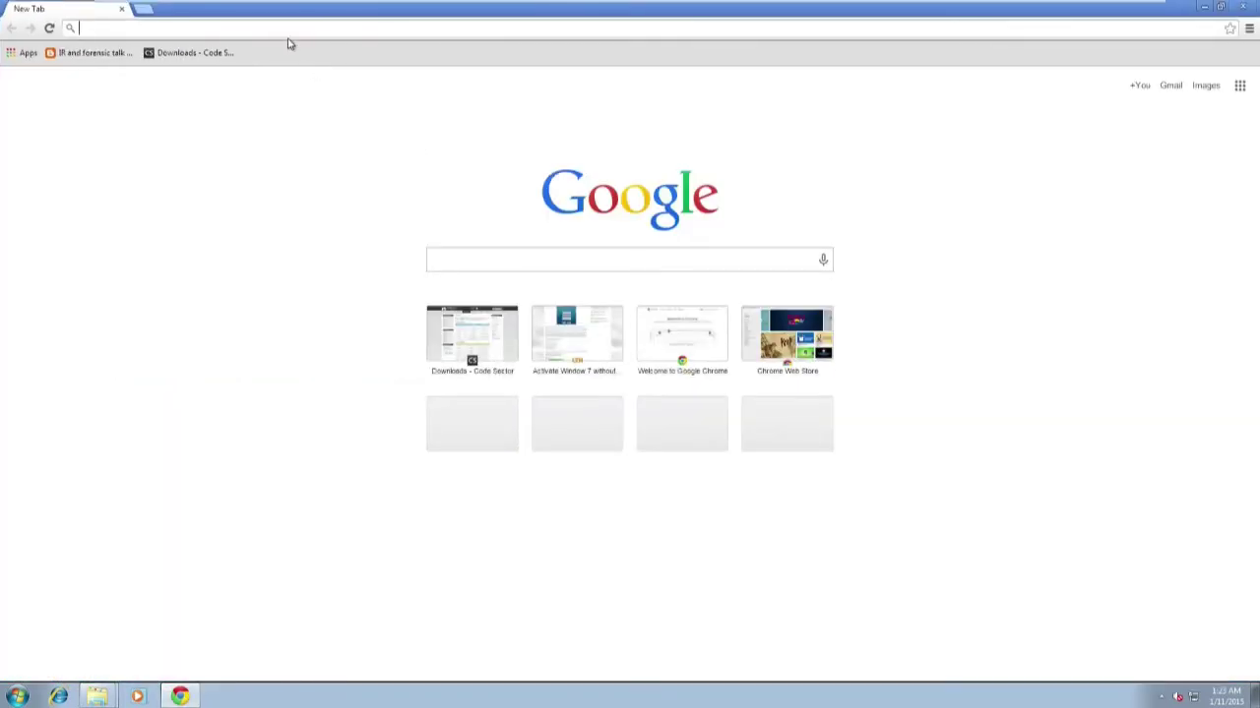
{"action": "type", "text": "teracop"}
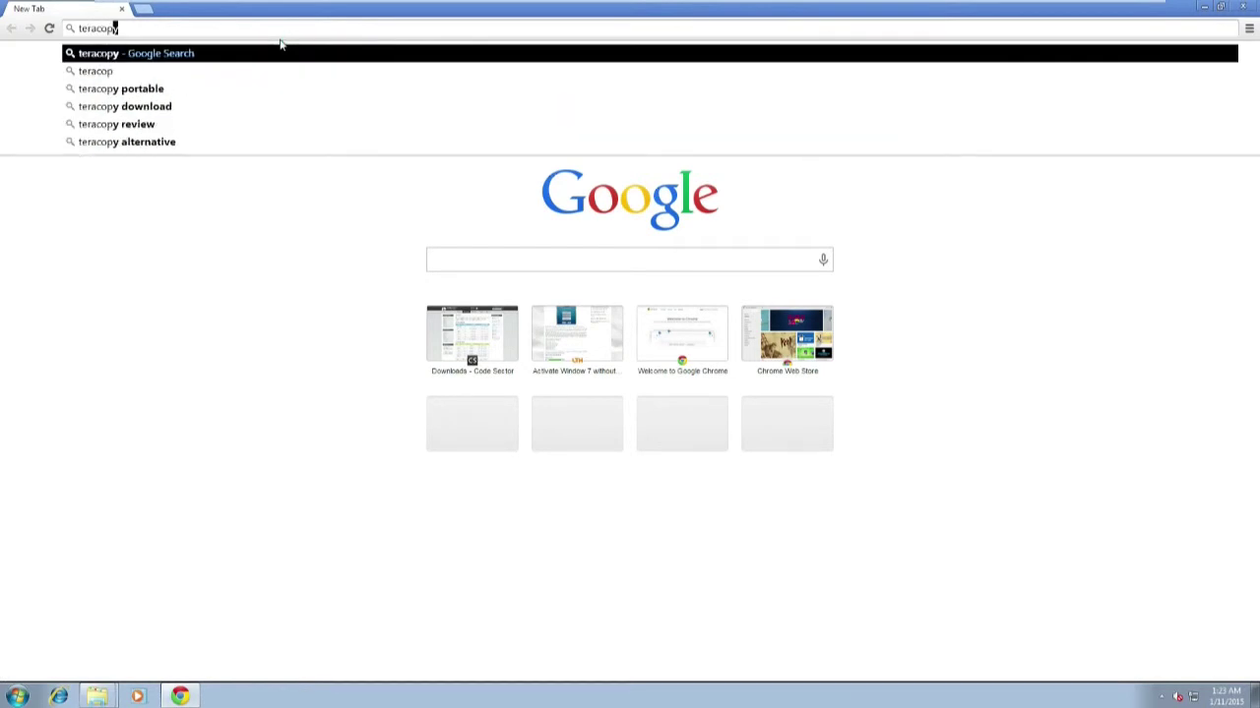
{"action": "key", "text": "Return"}
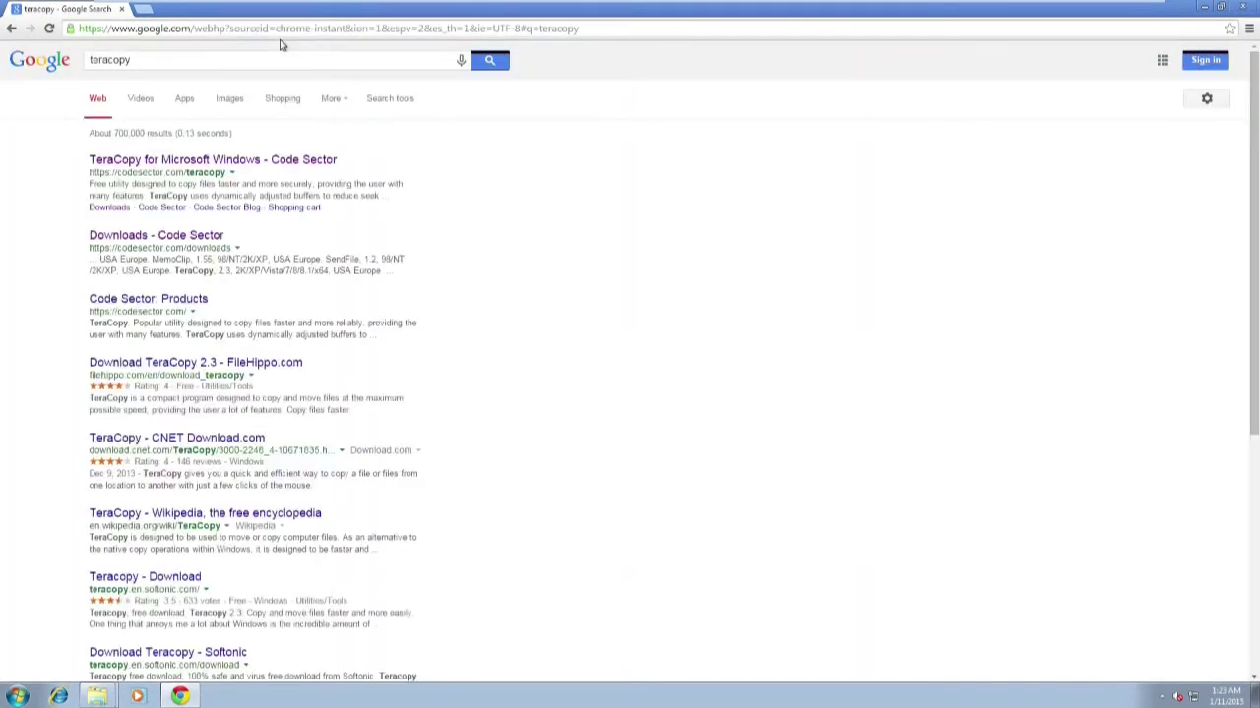
Open Code Sector's TeraCopy page and download TeraCopy 2.3 for Windows from the USA location
{"action": "left_click", "coordinate": [204, 166]}
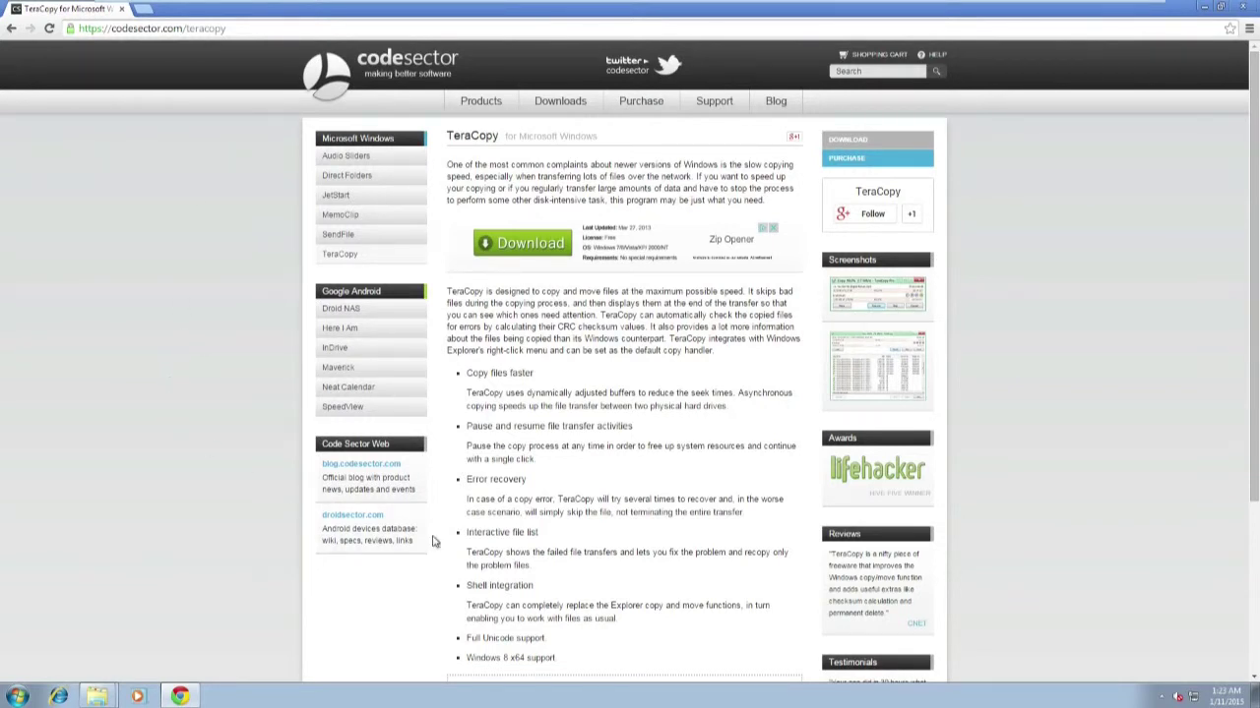
{"action": "left_click", "coordinate": [865, 140]}
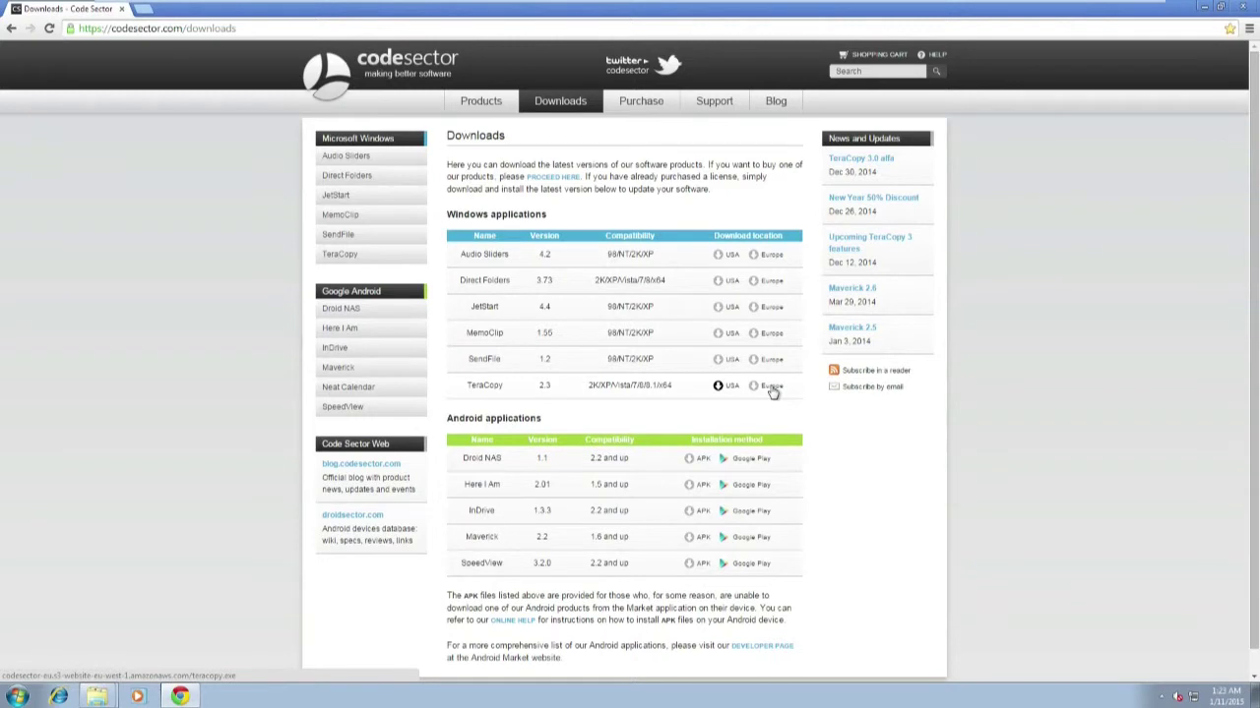
{"action": "left_click", "coordinate": [717, 386]}
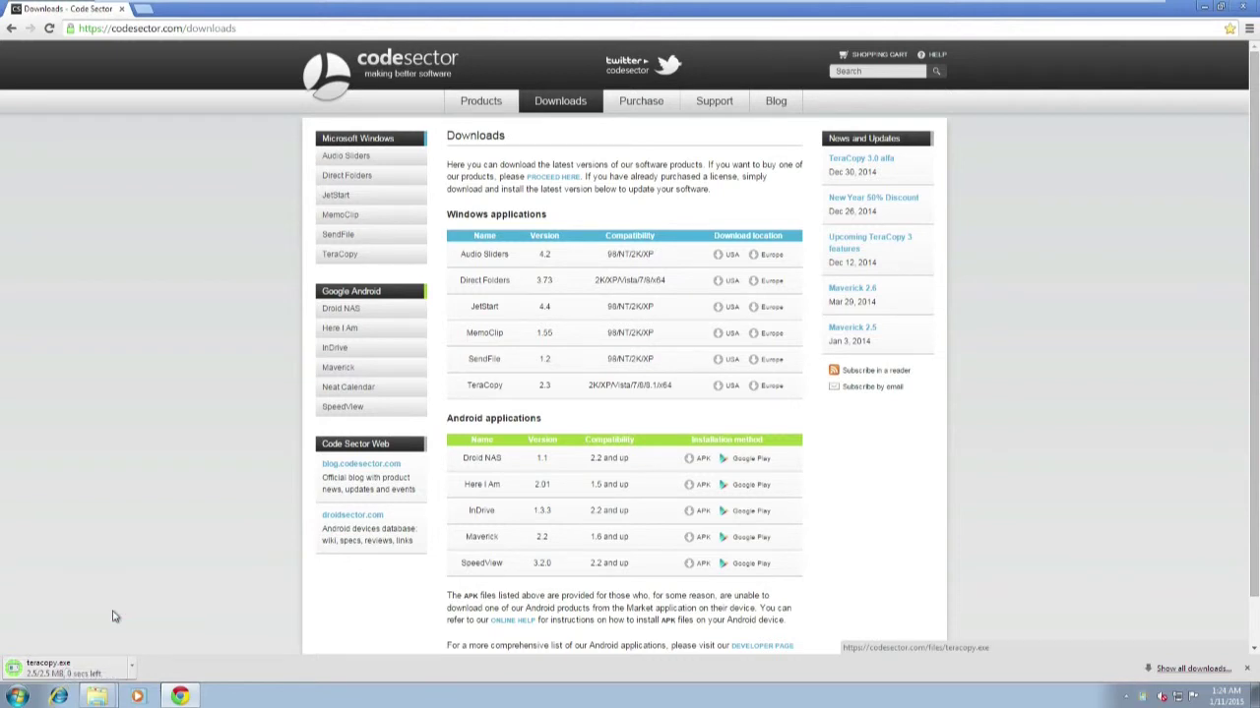
Close the browser and run teracopy.exe from the Downloads folder, allowing it to make changes to the computer
{"action": "left_click", "coordinate": [1243, 7]}
{"action": "double_click", "coordinate": [25, 300]}
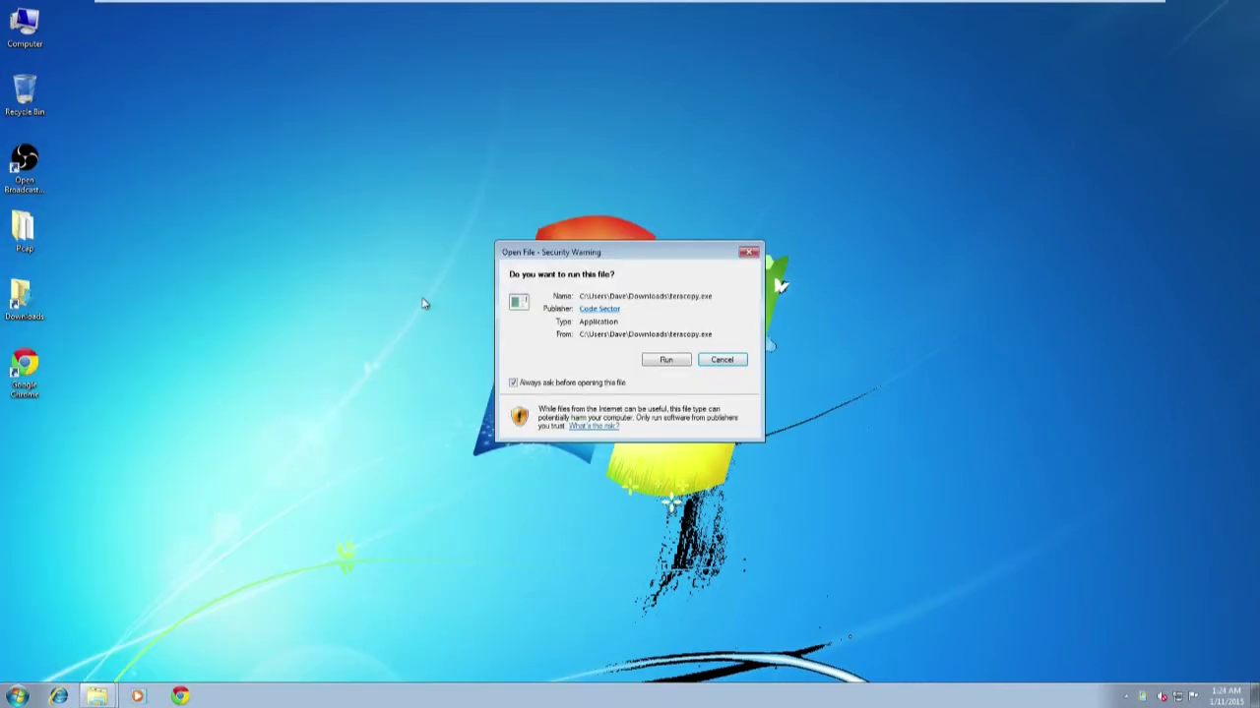
{"action": "left_click", "coordinate": [669, 363]}
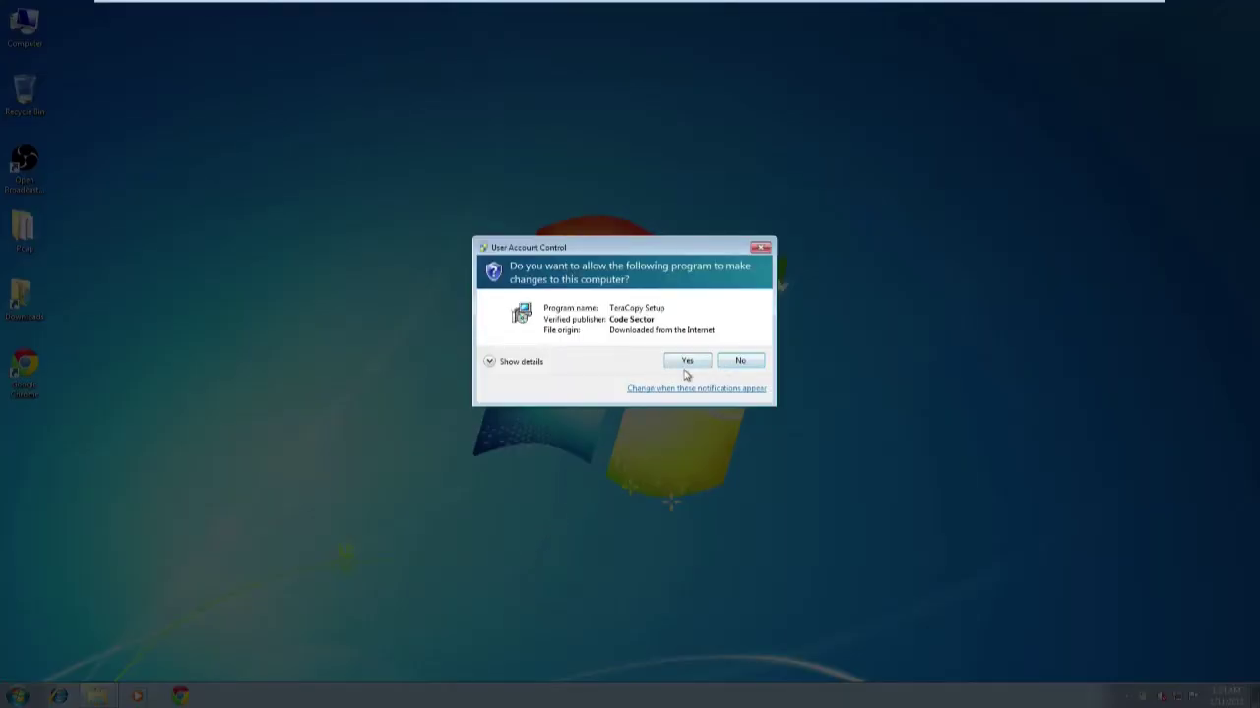
{"action": "left_click", "coordinate": [687, 363]}
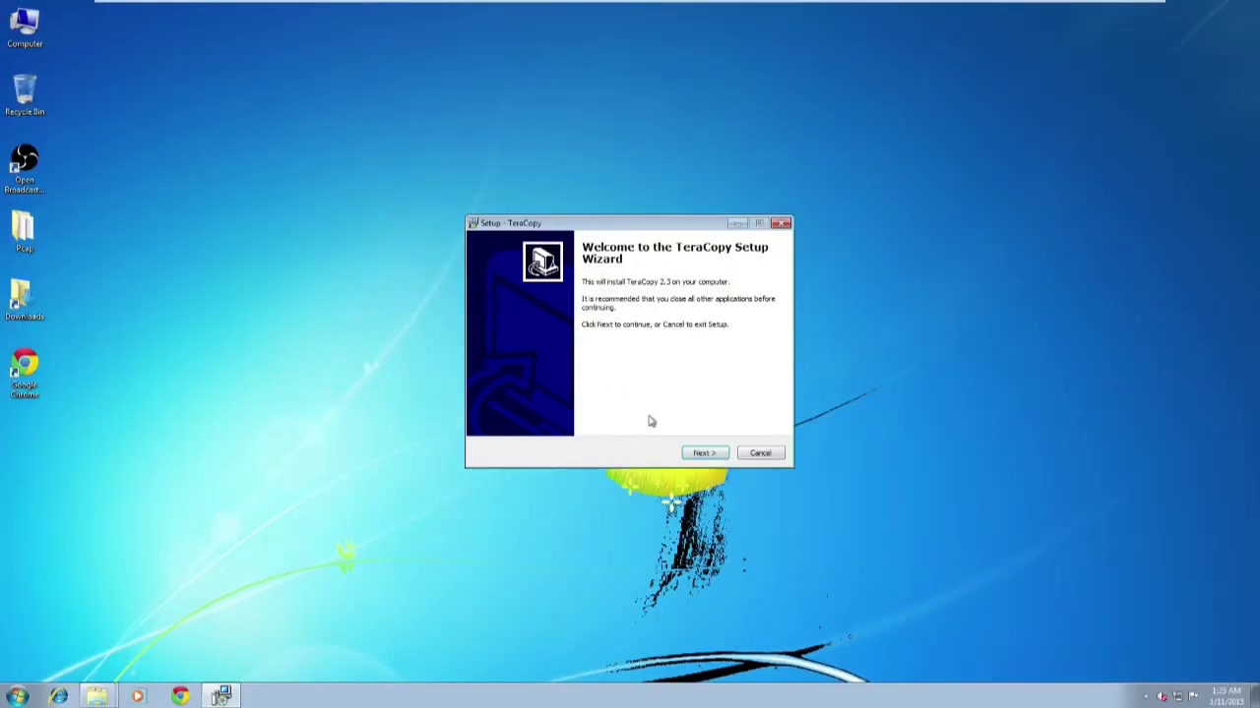
Accept the TeraCopy license agreement and keep C:\Program Files\TeraCopy as the installation folder
{"action": "left_click", "coordinate": [703, 453]}
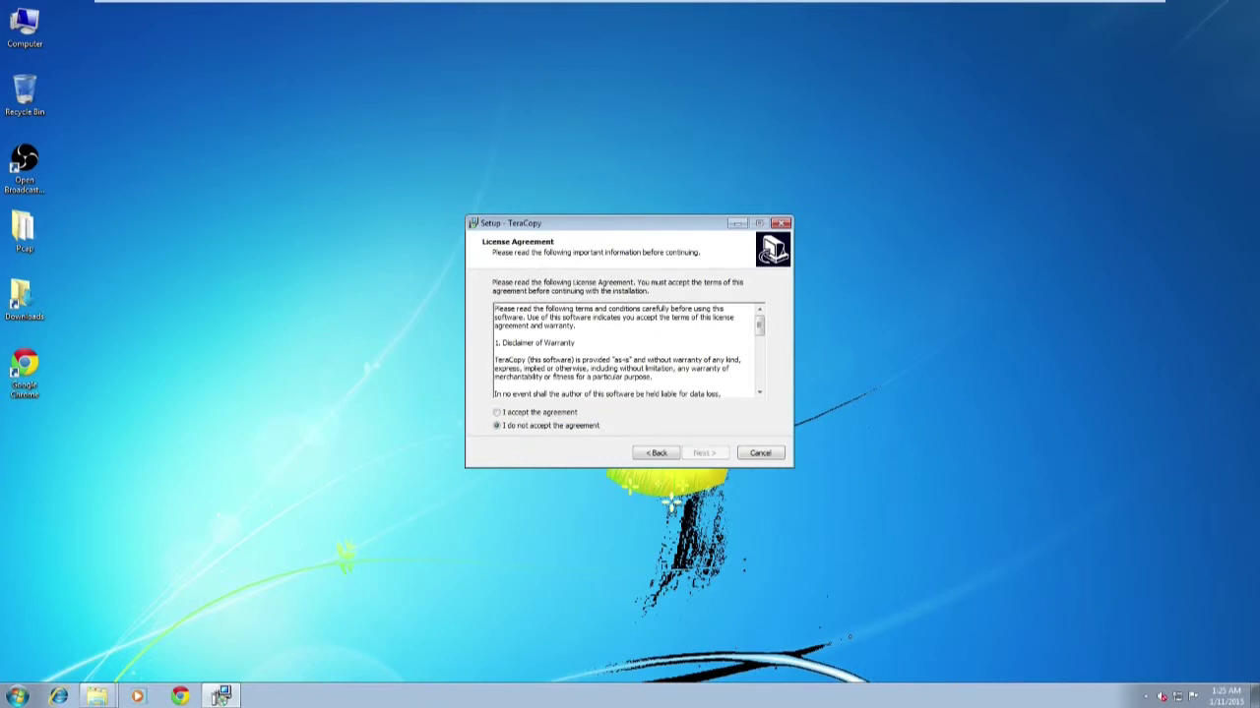
{"action": "left_click", "coordinate": [533, 415]}
{"action": "left_click", "coordinate": [701, 455]}
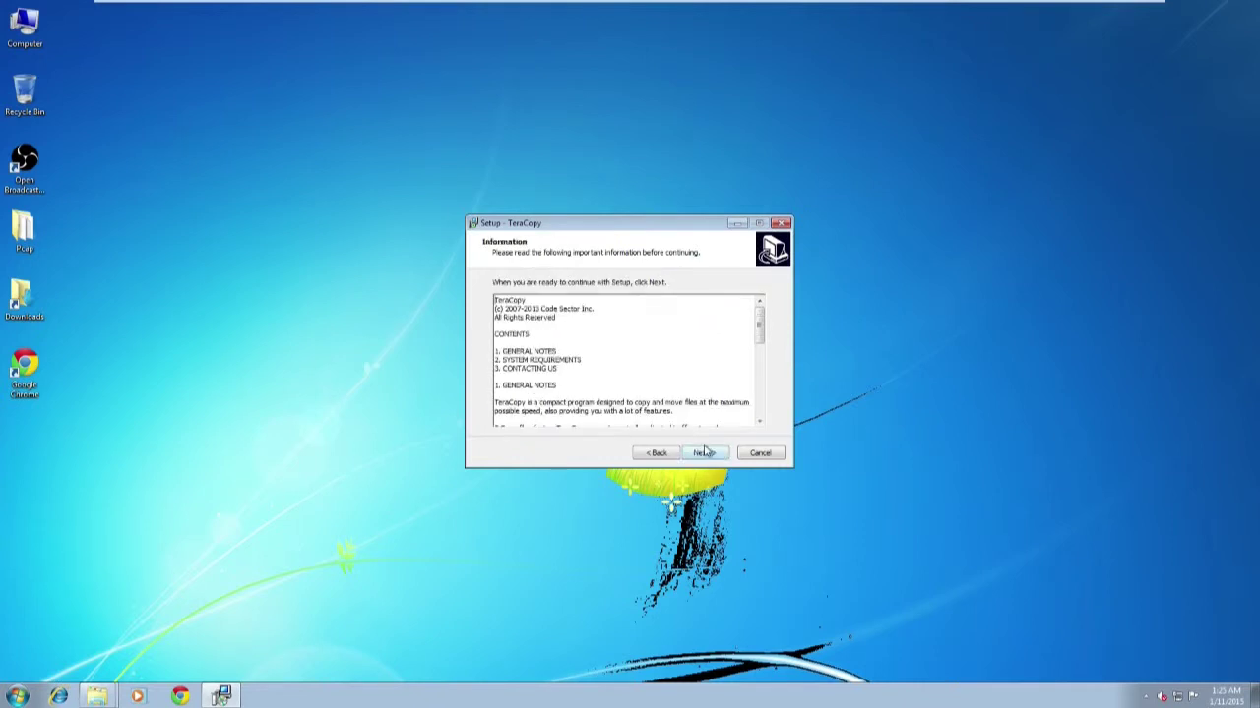
{"action": "left_click", "coordinate": [704, 453]}
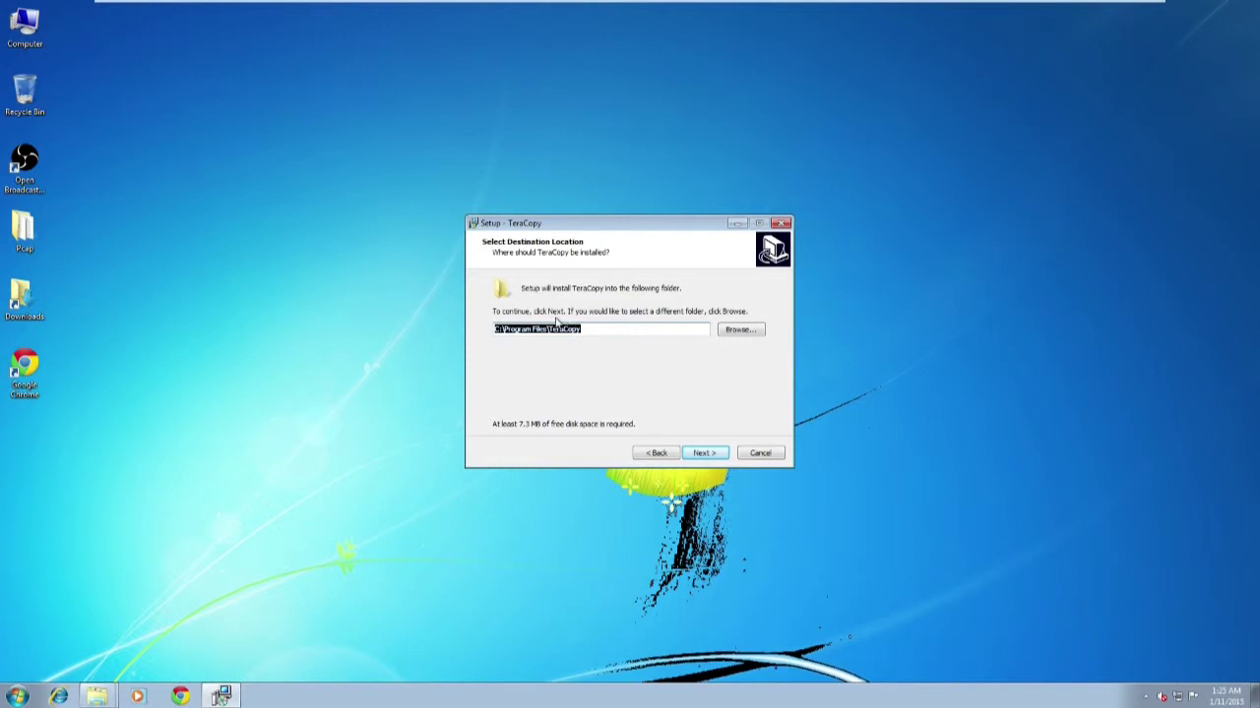
{"action": "left_click", "coordinate": [701, 454]}
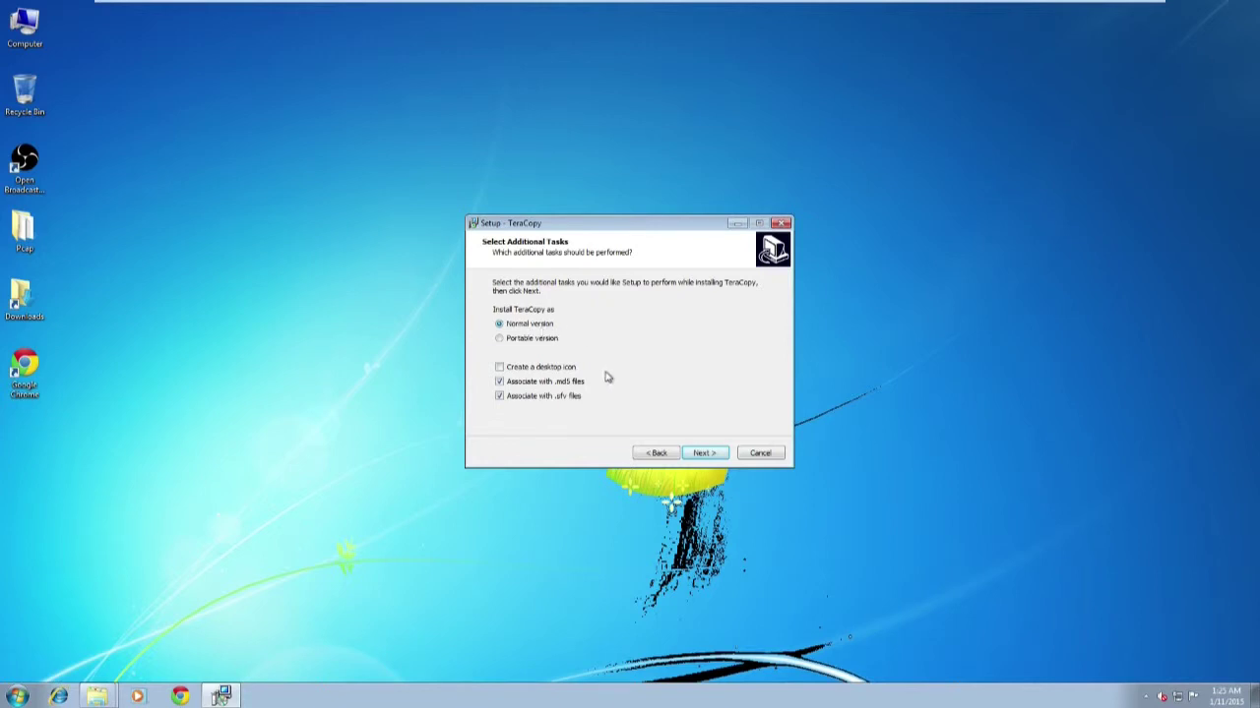
Install the normal version of TeraCopy with a desktop icon and finish the setup wizard
{"action": "left_click", "coordinate": [499, 367]}
{"action": "left_click", "coordinate": [710, 453]}
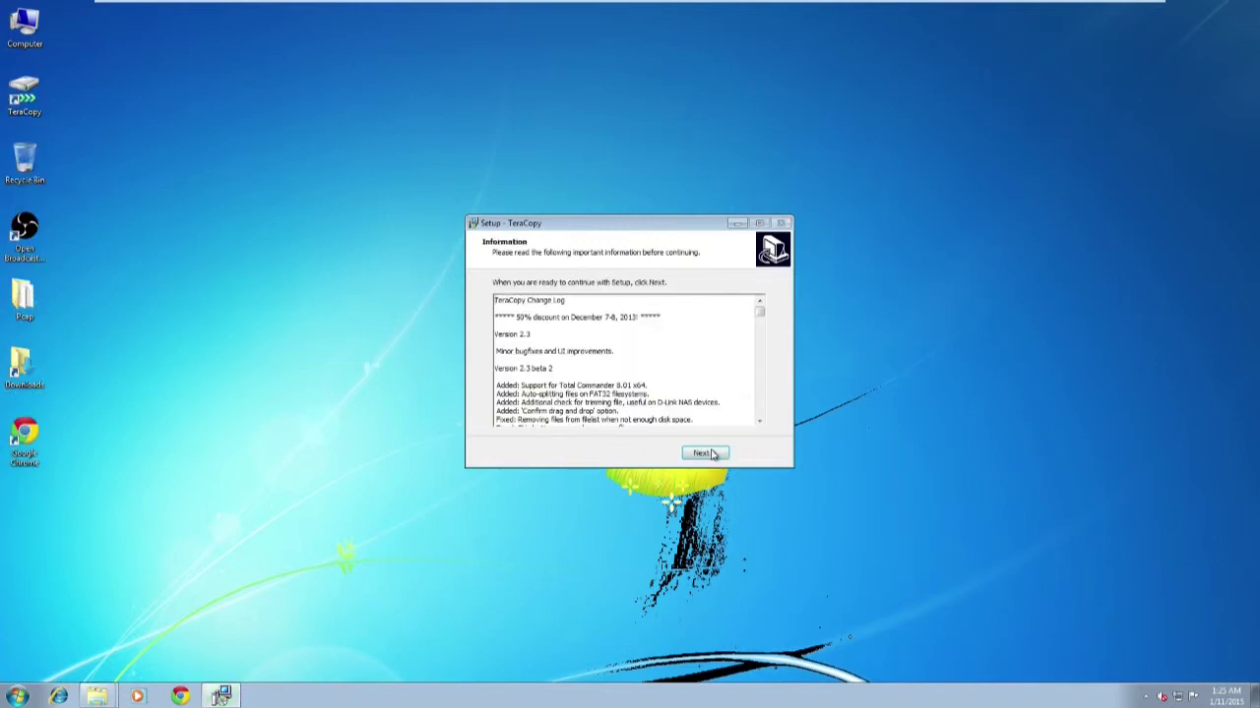
{"action": "left_click", "coordinate": [712, 454]}
{"action": "left_click", "coordinate": [589, 328]}
{"action": "left_click", "coordinate": [711, 452]}
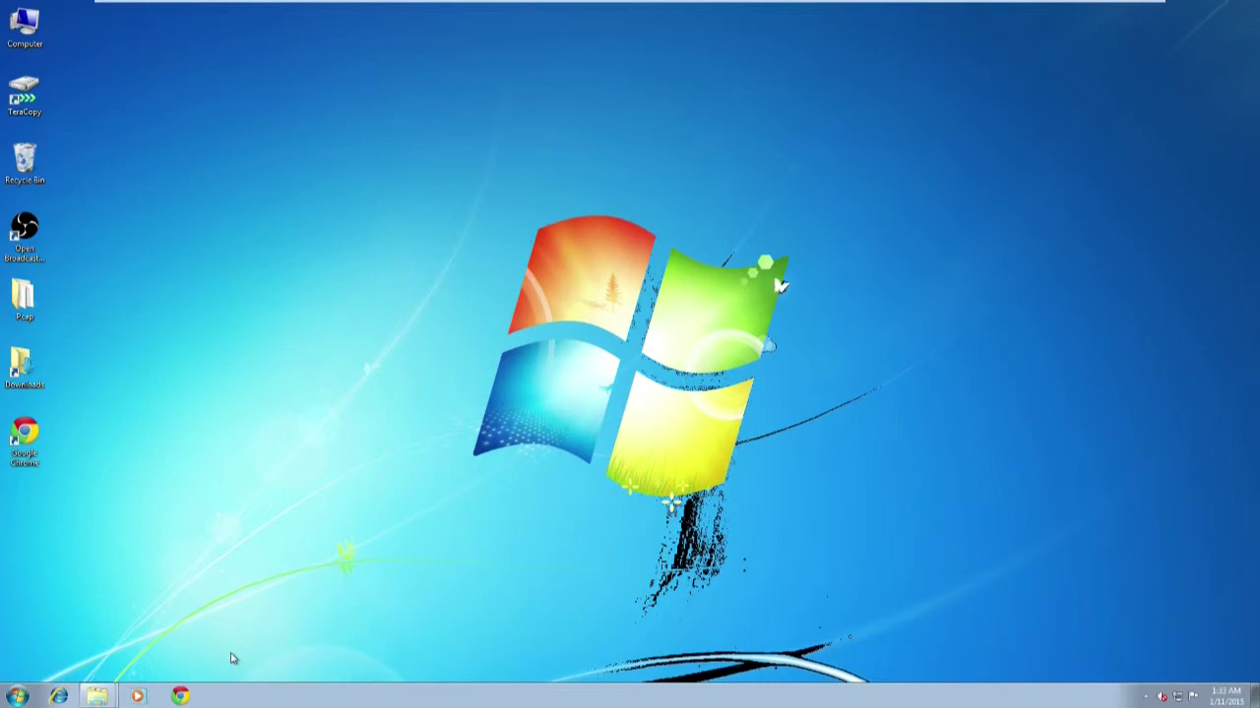
Bring up the Local Disk (C:) and Downloads folder windows
{"action": "mouse_move", "coordinate": [98, 696]}
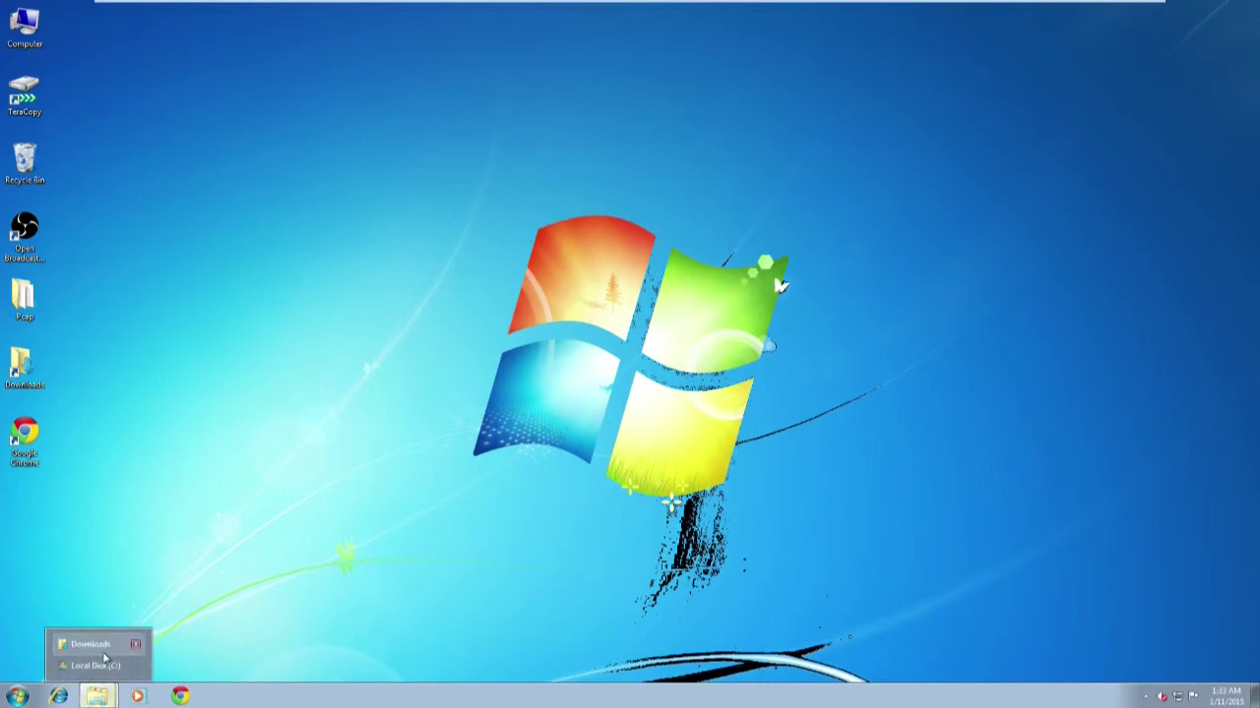
{"action": "left_click", "coordinate": [103, 660]}
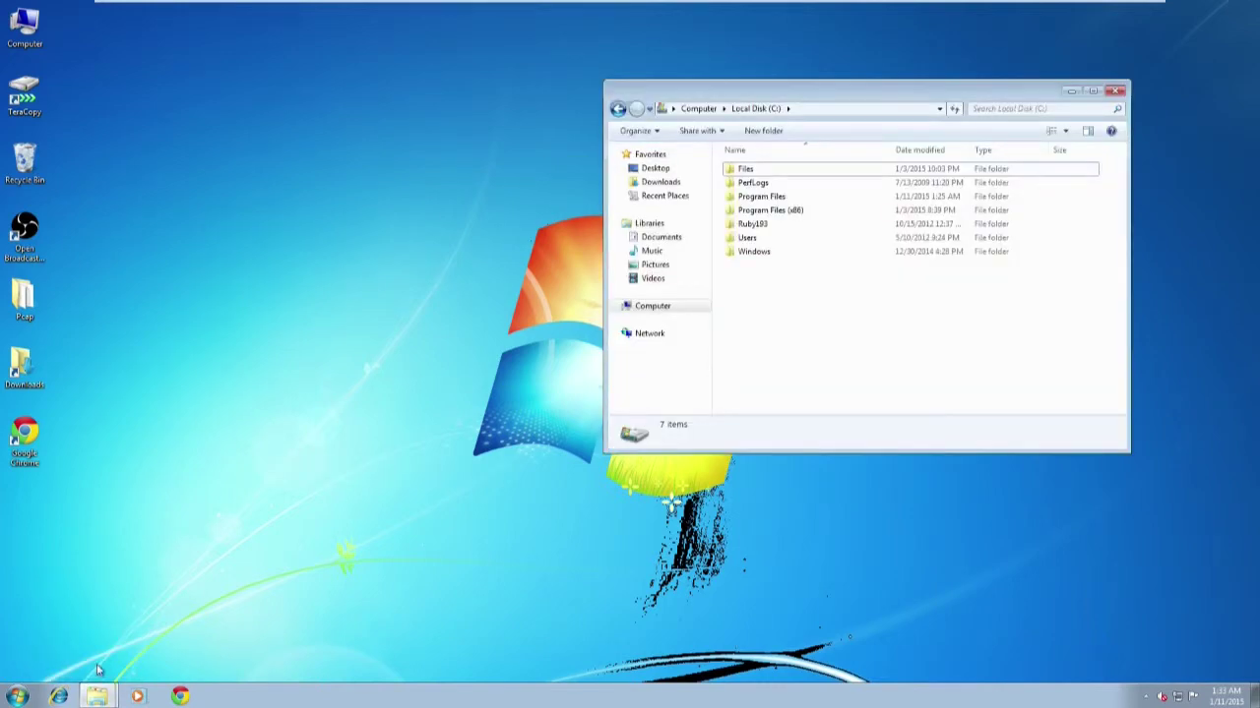
{"action": "left_click", "coordinate": [99, 687]}
{"action": "left_click", "coordinate": [106, 649]}
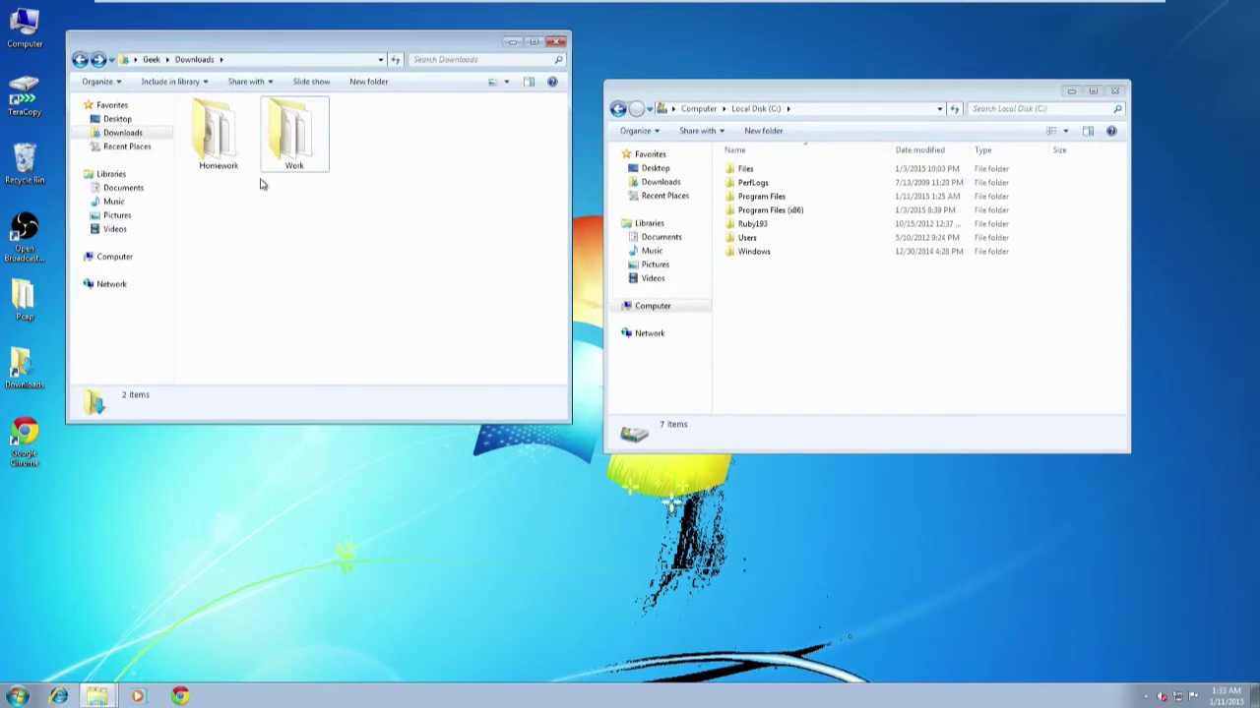
Copy the Homework folder from Downloads to Local Disk (C:), viewing the permission prompt's details and allowing TeraCopy to proceed
{"action": "left_click", "coordinate": [237, 141]}
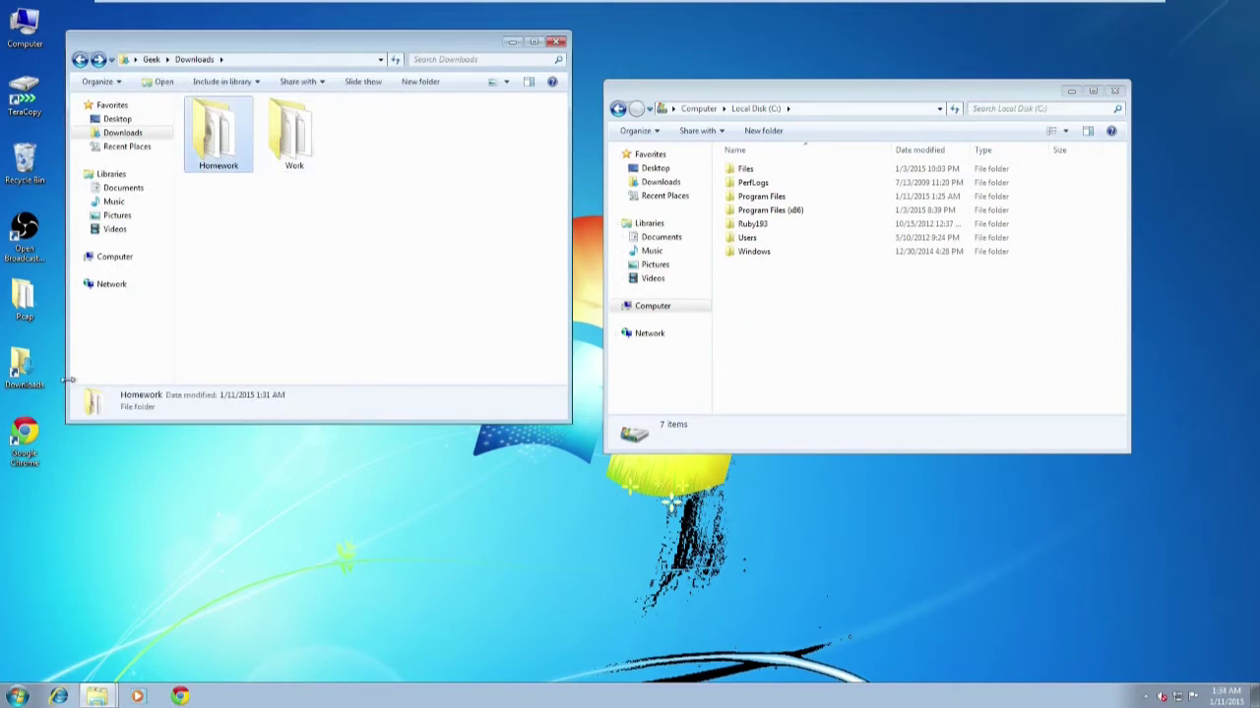
{"action": "right_click", "coordinate": [751, 296]}
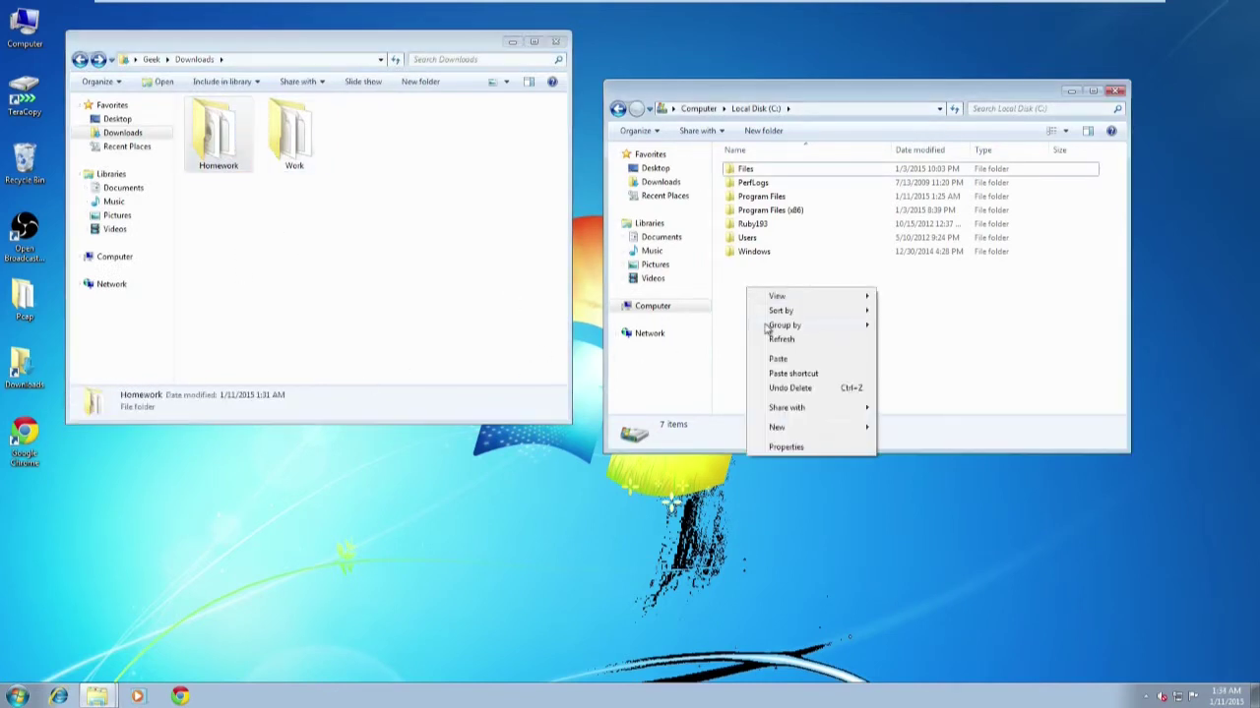
{"action": "left_click", "coordinate": [776, 359]}
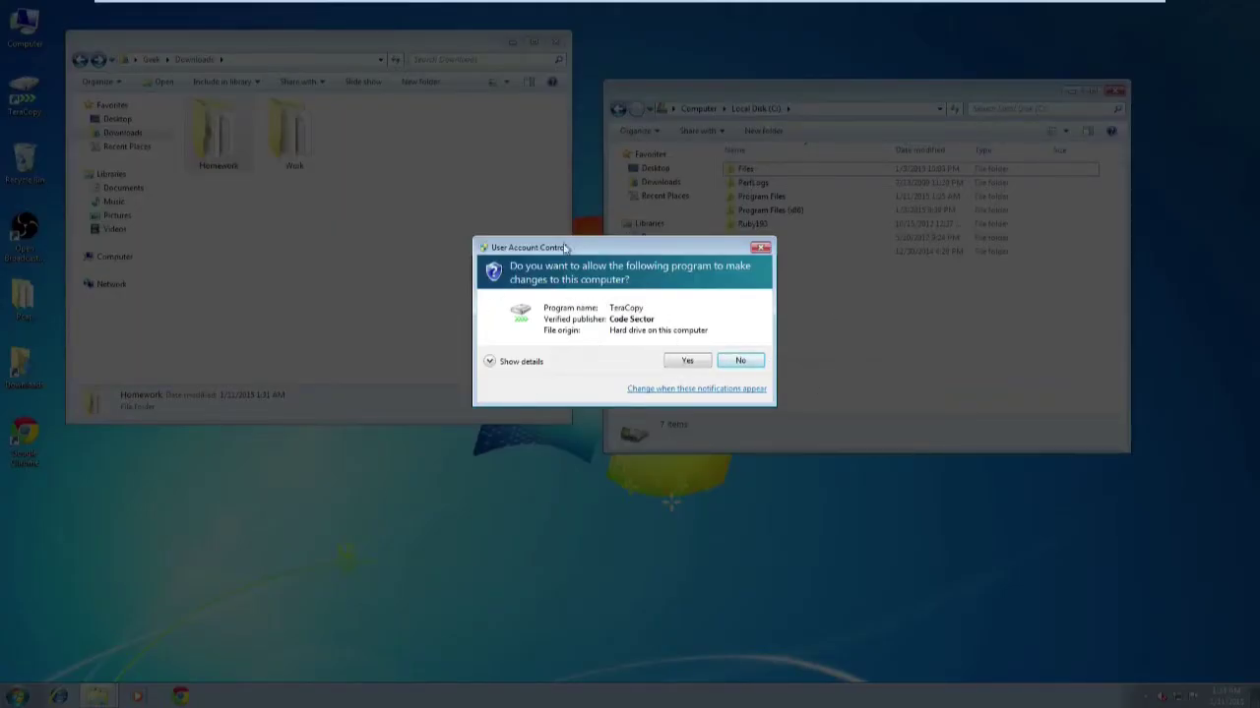
{"action": "left_click", "coordinate": [507, 363]}
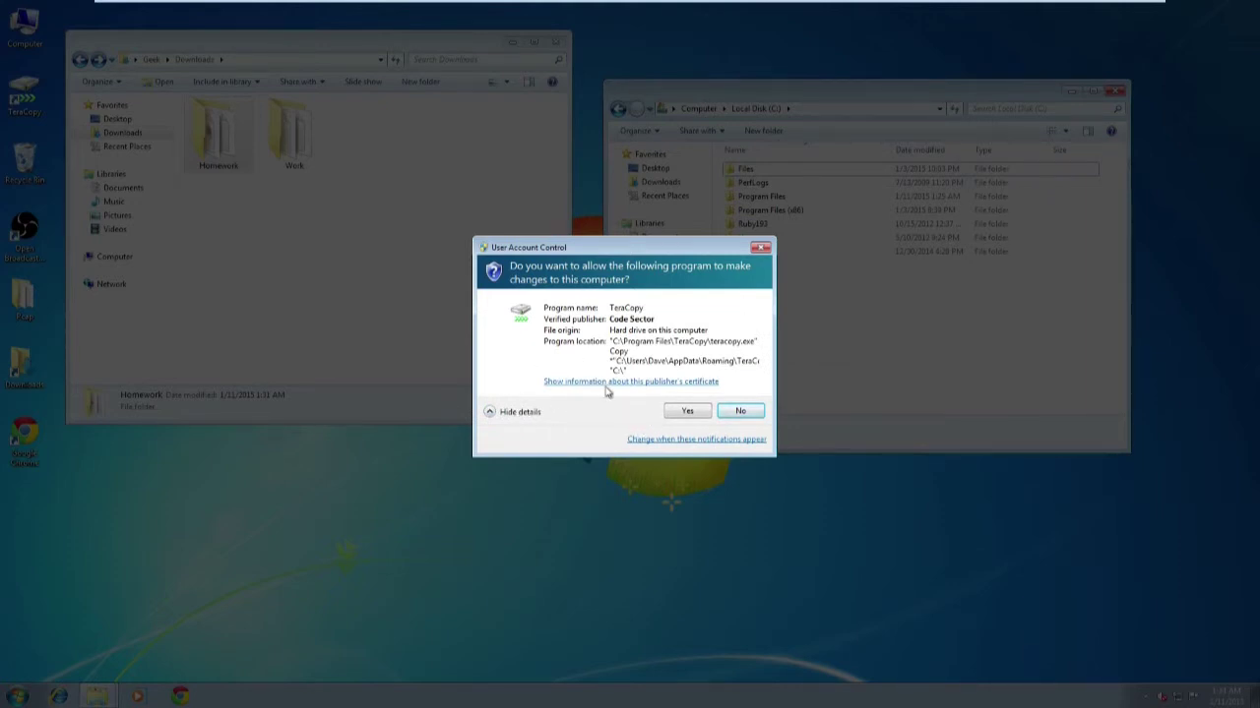
{"action": "left_click", "coordinate": [689, 412]}
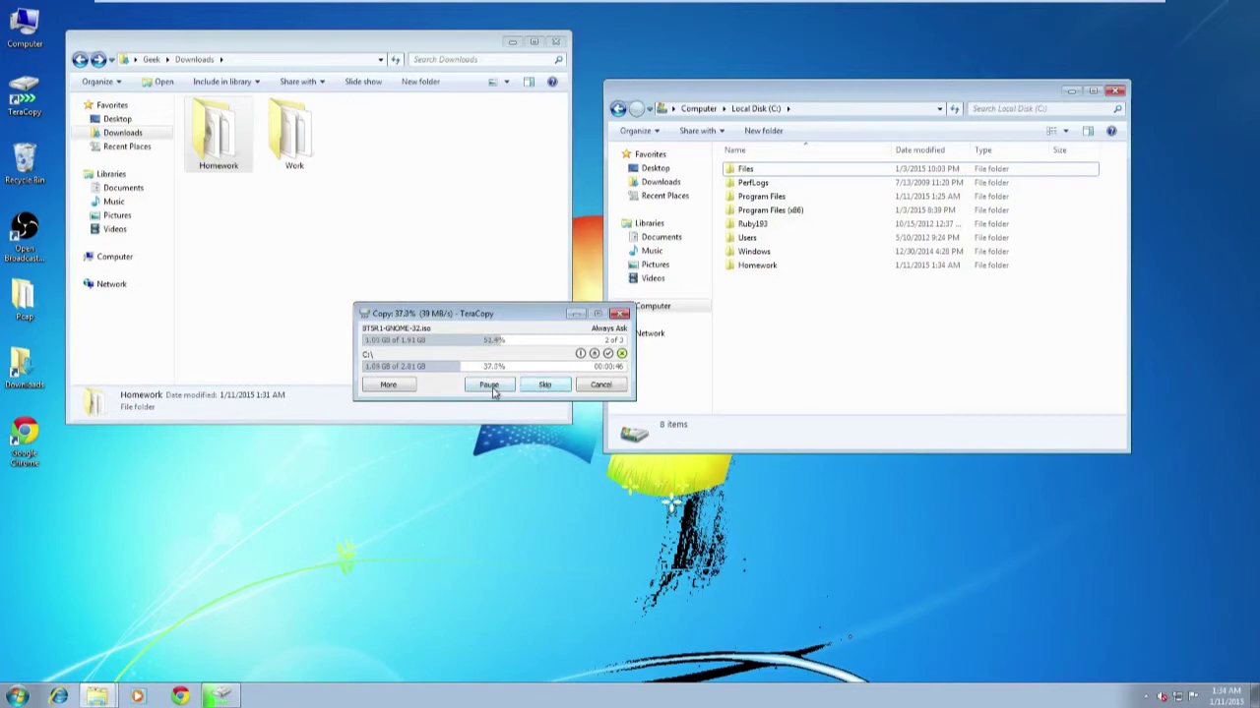
Pause the TeraCopy transfer, expand its file list and resume the copy
{"action": "left_click", "coordinate": [491, 385]}
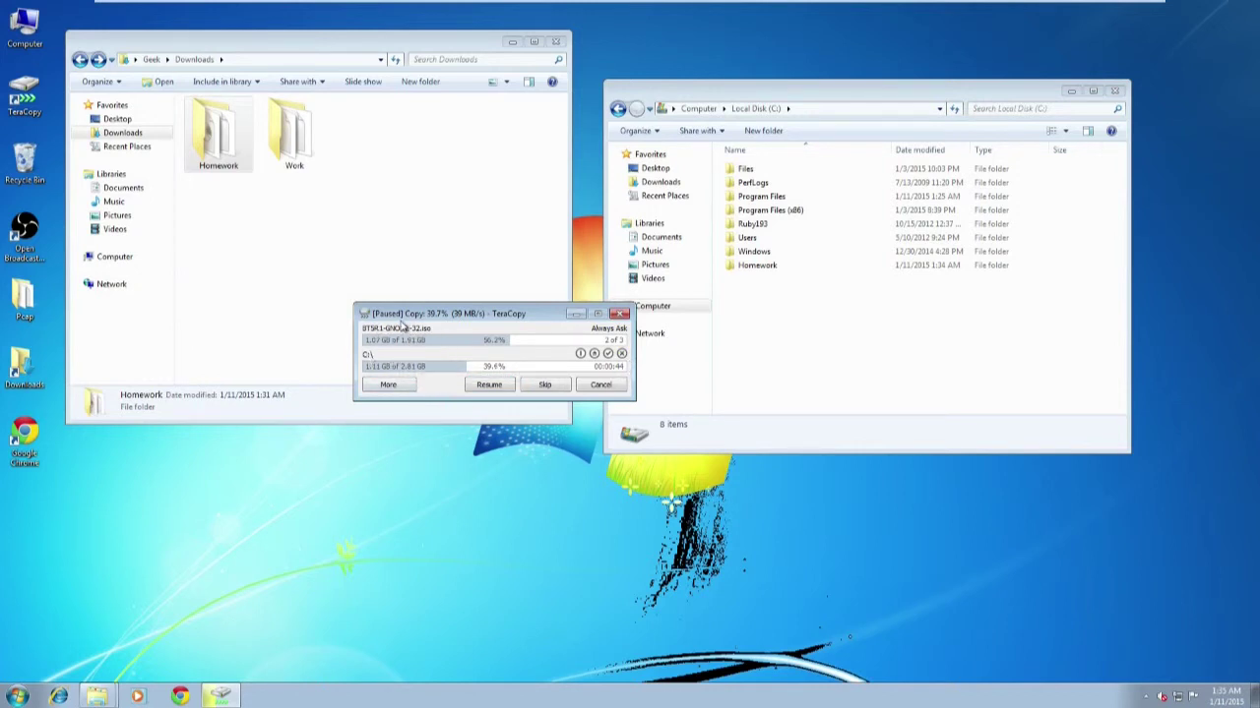
{"action": "left_click", "coordinate": [397, 386]}
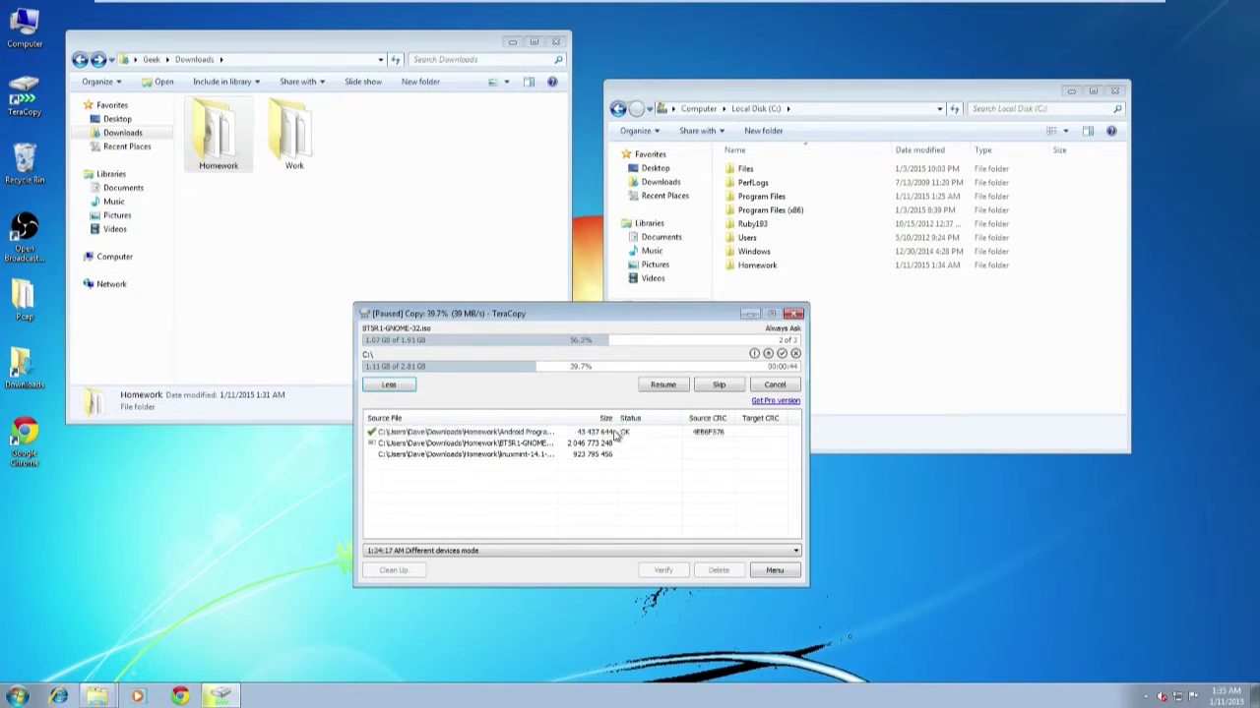
{"action": "left_click", "coordinate": [669, 389]}
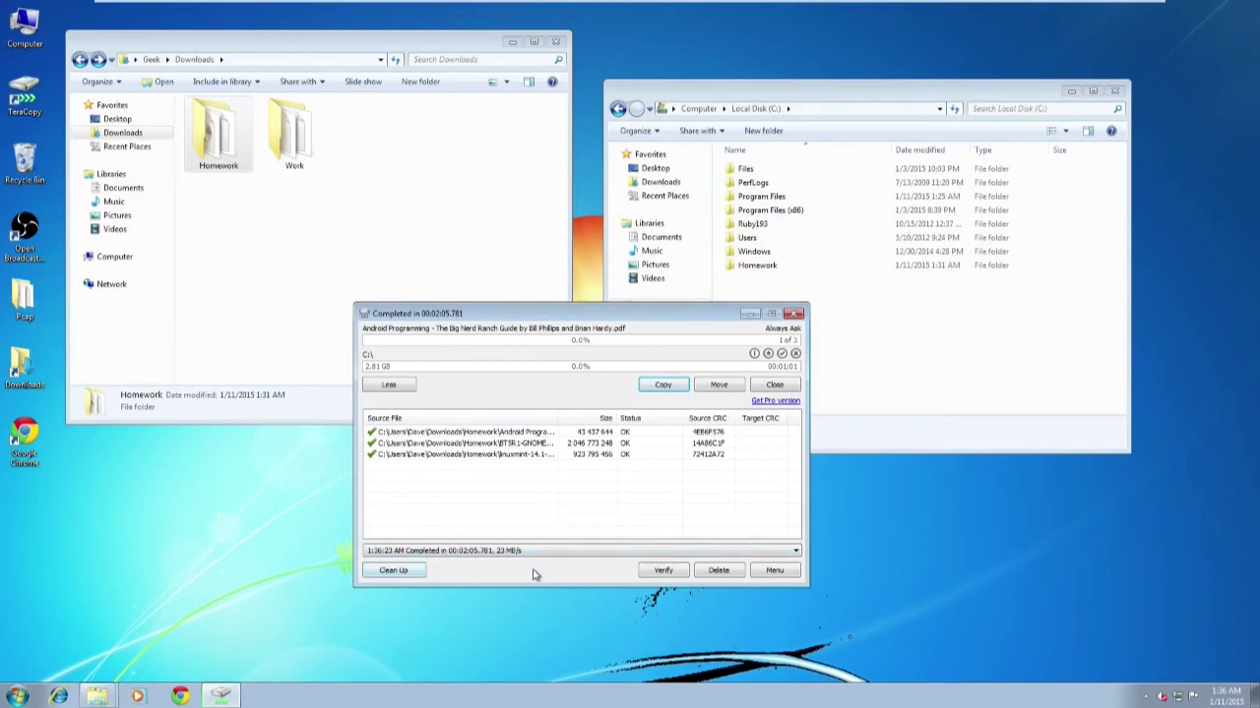
Send the copied source files in the Downloads\Homework folder to the Recycle Bin from within TeraCopy
{"action": "left_click", "coordinate": [729, 576]}
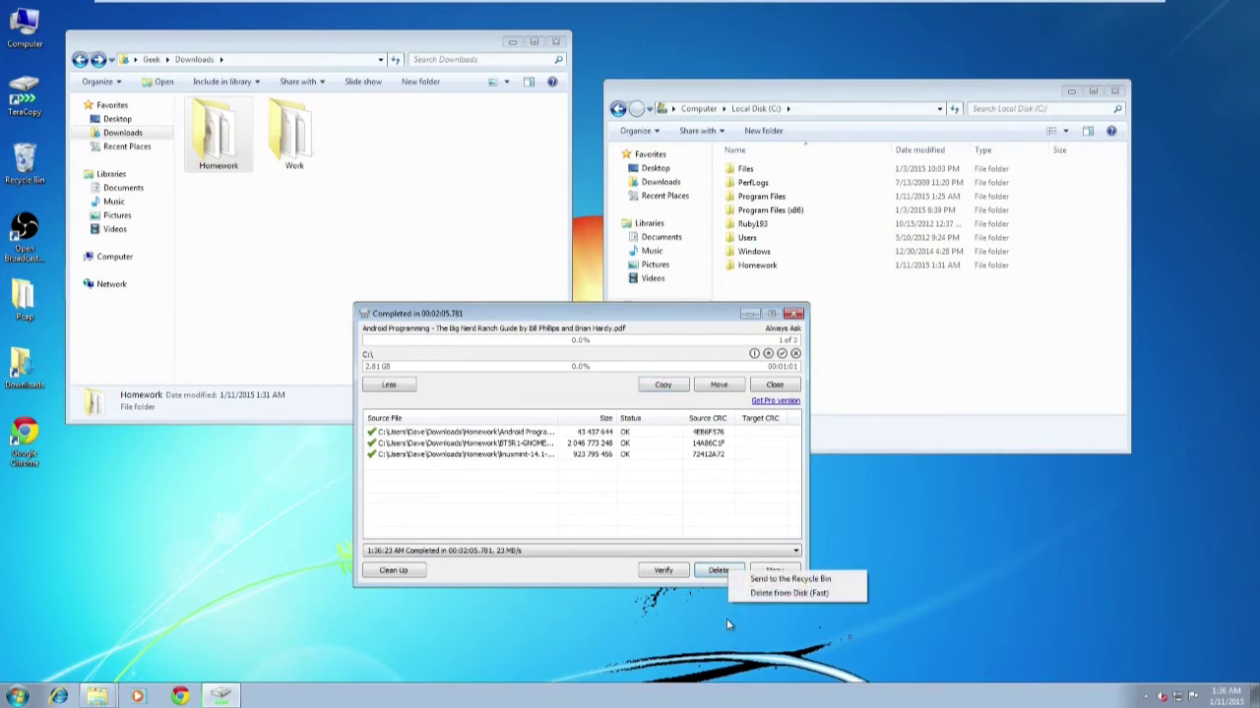
{"action": "left_click", "coordinate": [768, 579]}
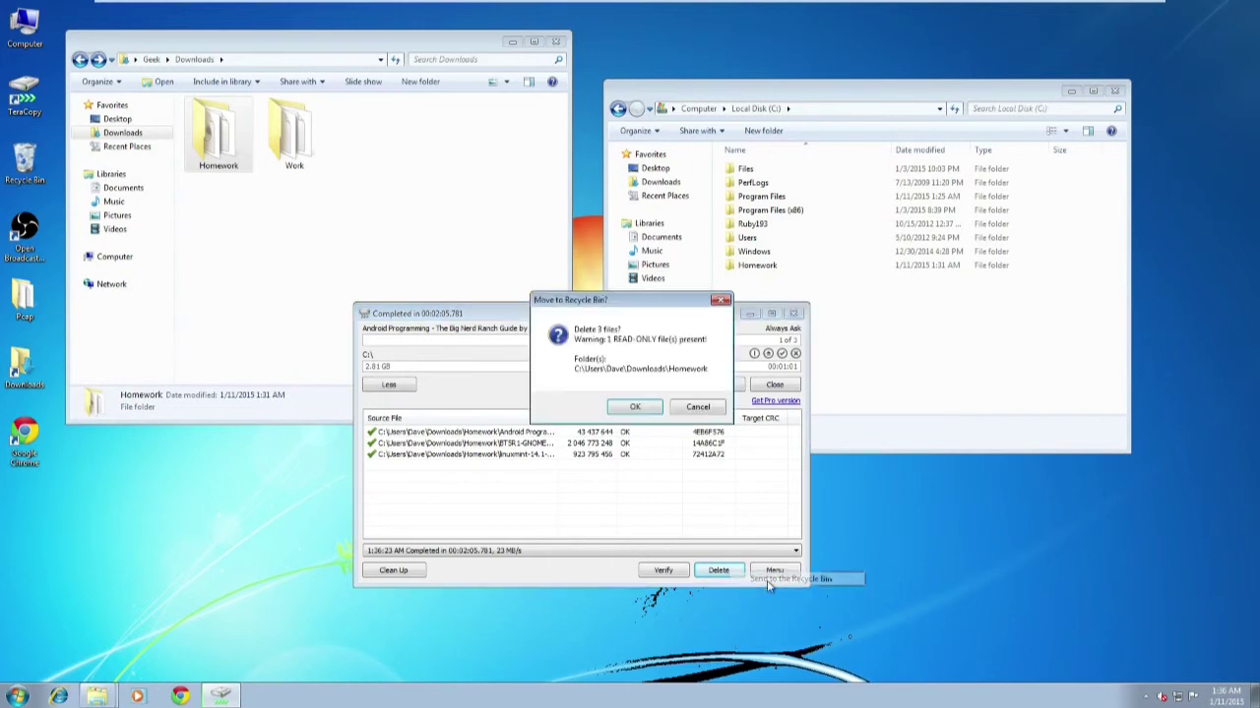
{"action": "left_click", "coordinate": [633, 410]}
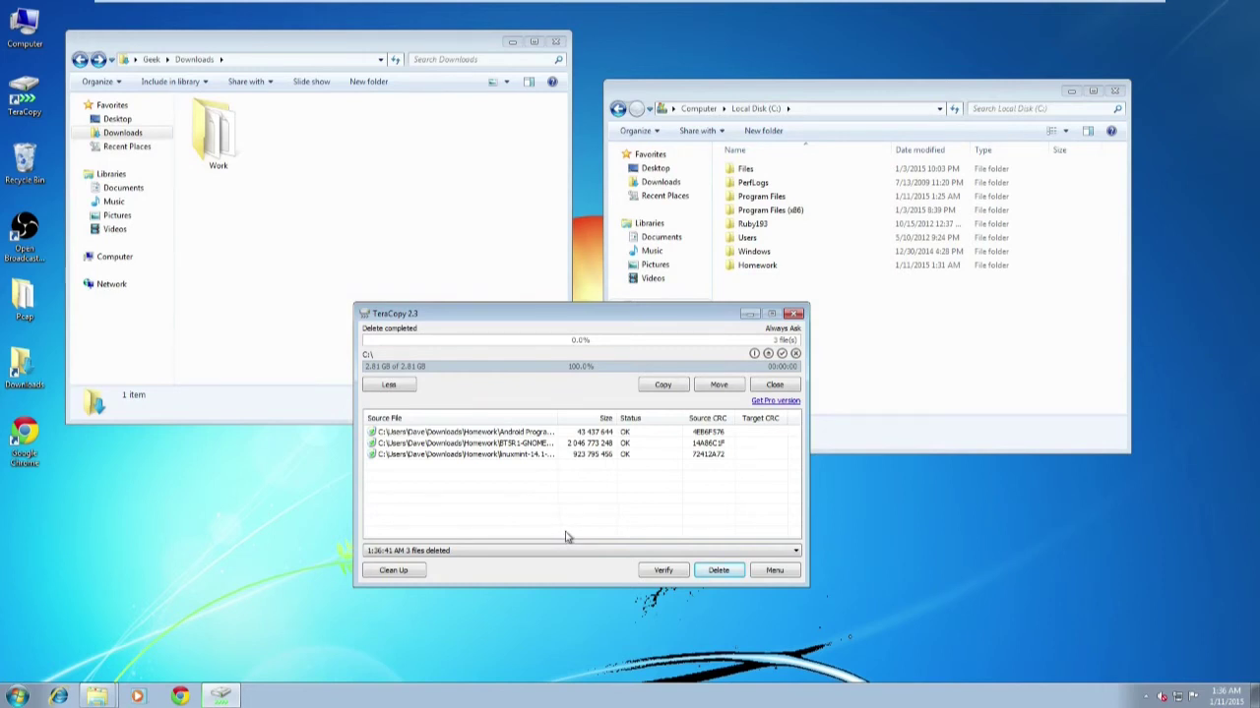
Close TeraCopy and both the Downloads and Local Disk (C:) folder windows
{"action": "left_click", "coordinate": [795, 315]}
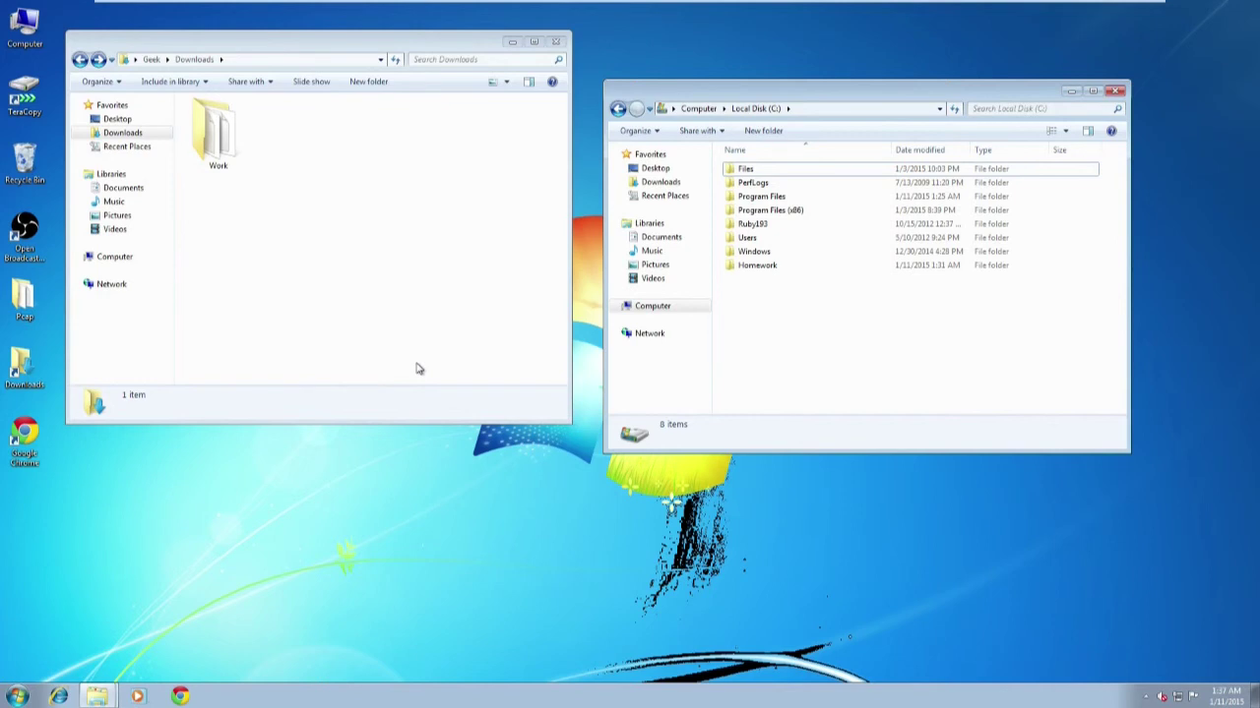
{"action": "left_click", "coordinate": [554, 44]}
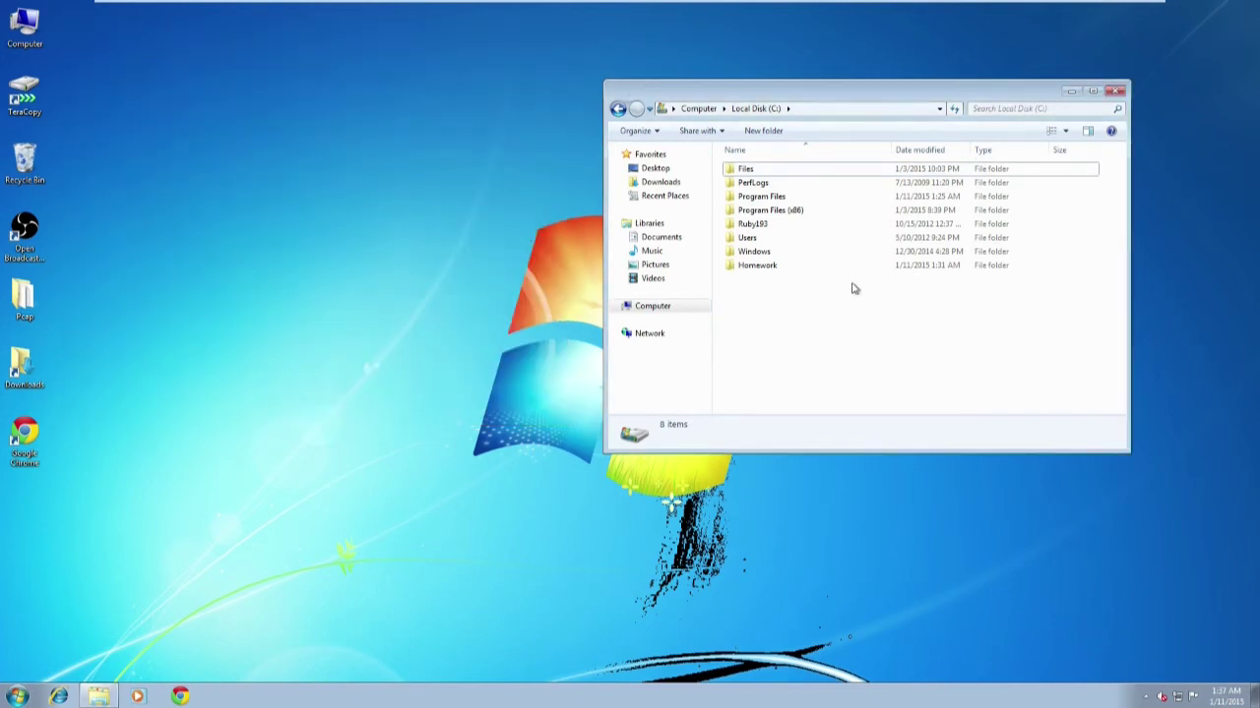
{"action": "left_click", "coordinate": [1116, 91]}
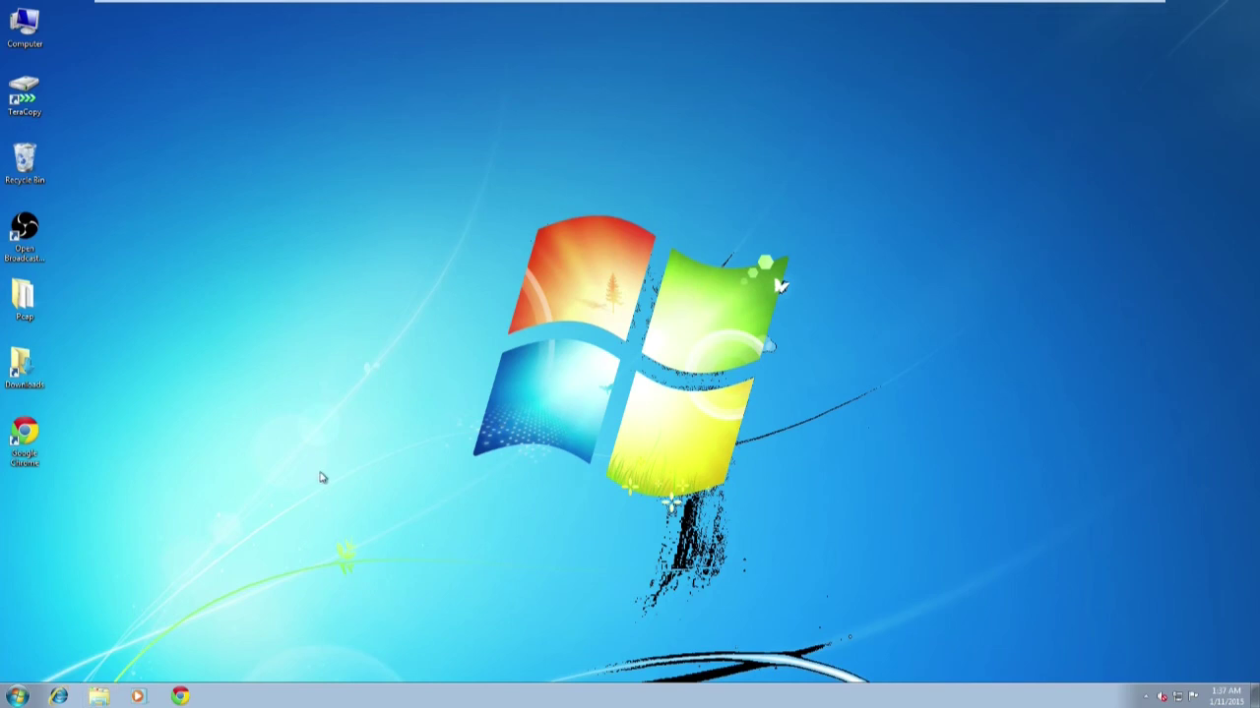